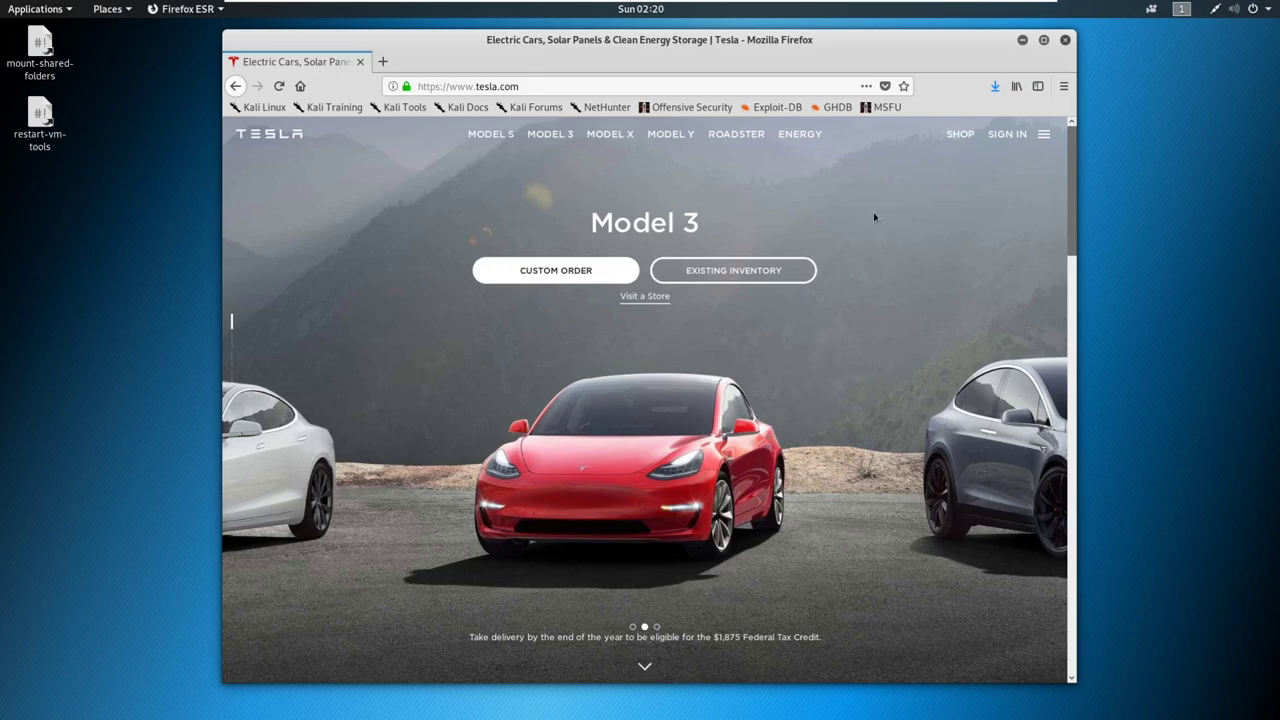
# Search Google for builtwith in a new browser tab and open the BuiltWith Technology Lookup site.
pyautogui.click(380, 64)
pyautogui.write('google.com/')
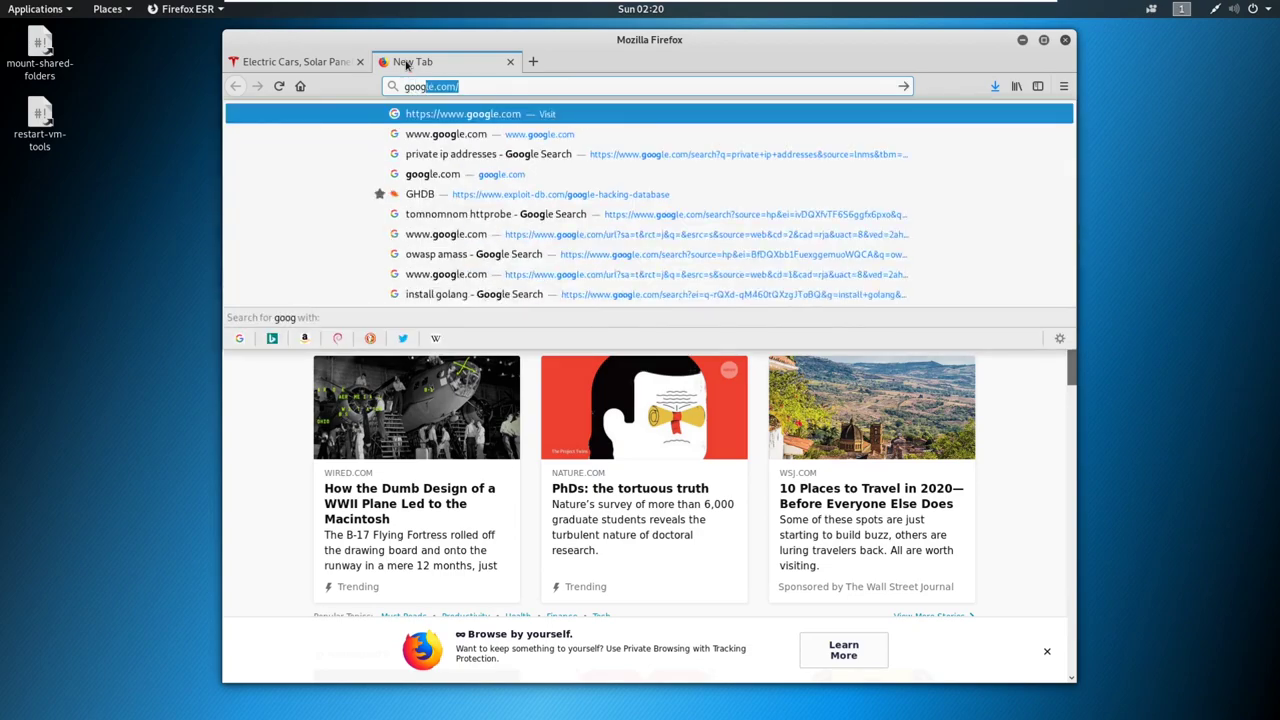
pyautogui.press('Return')
pyautogui.write('builtwith')
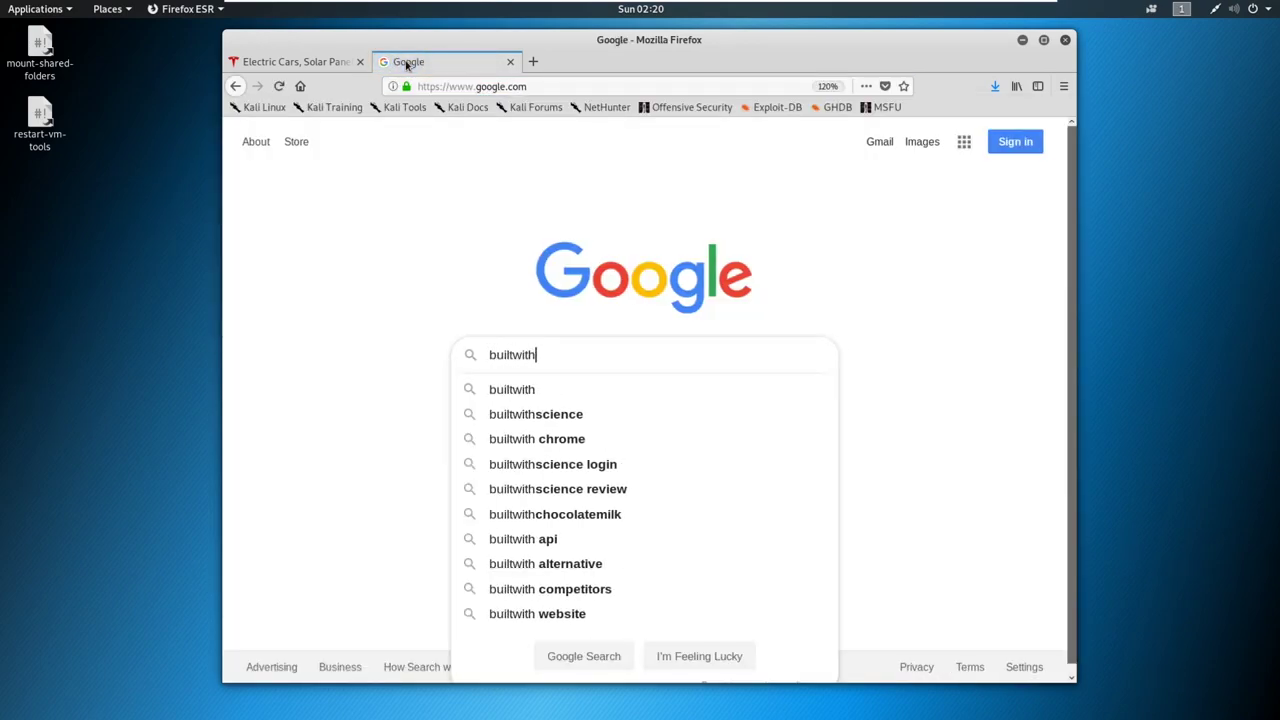
pyautogui.press('Return')
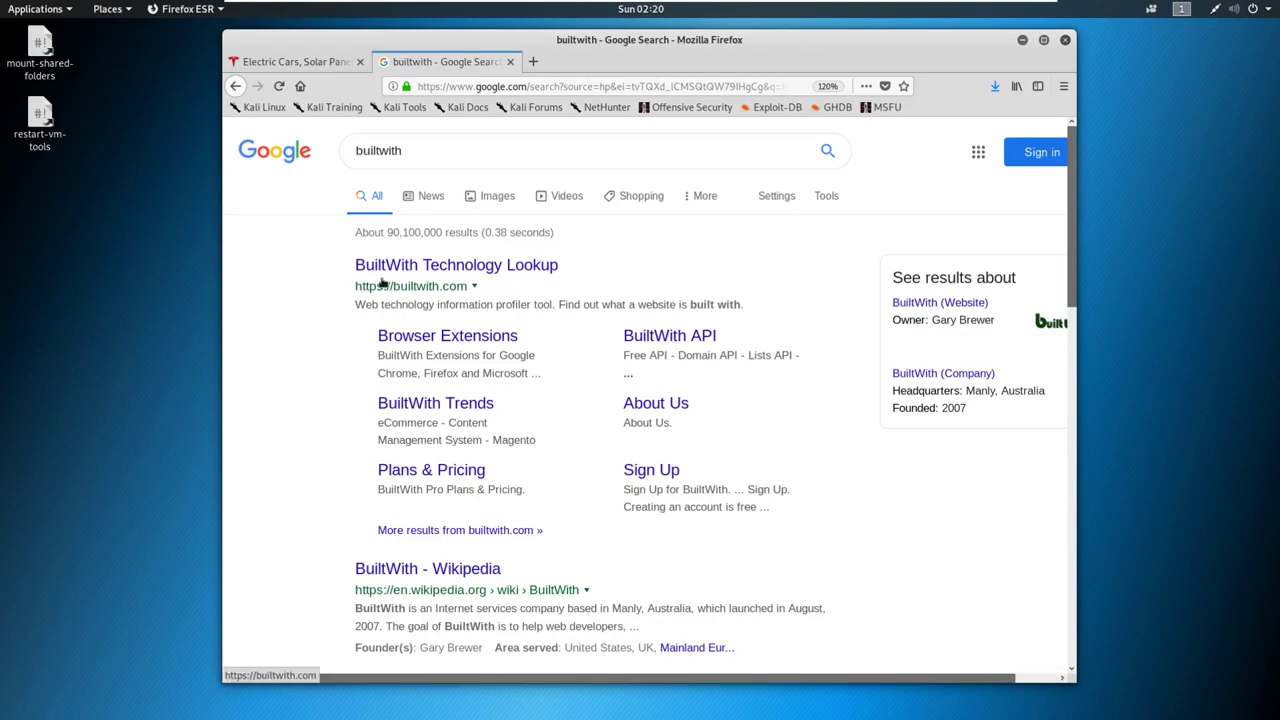
pyautogui.click(486, 272)
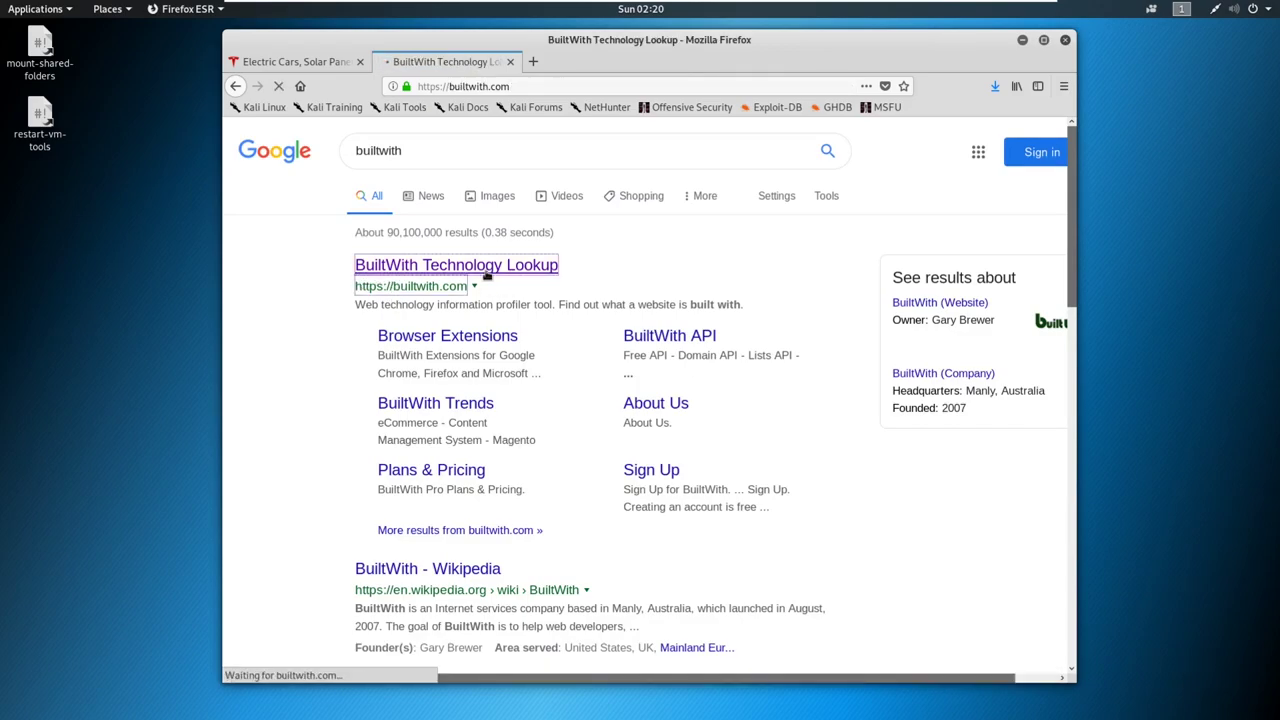
# Look up the technology profile of tesla.com on BuiltWith.
pyautogui.click(601, 373)
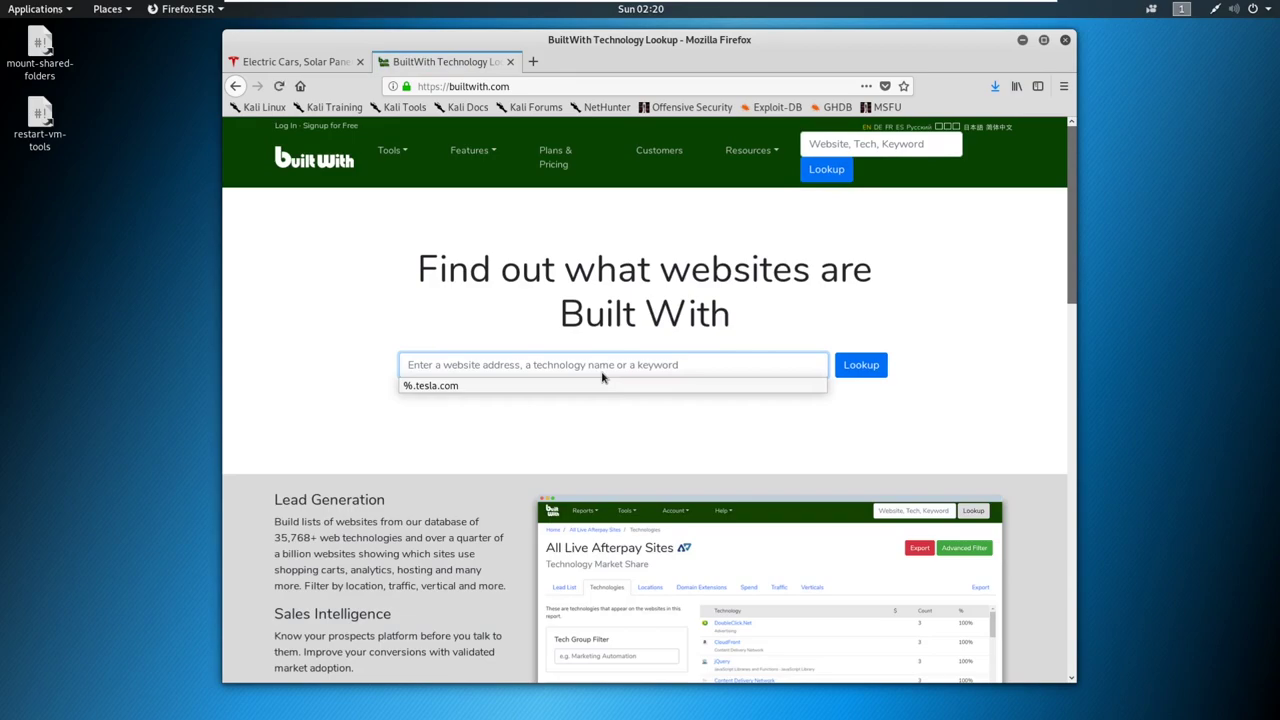
pyautogui.write('tesla.com')
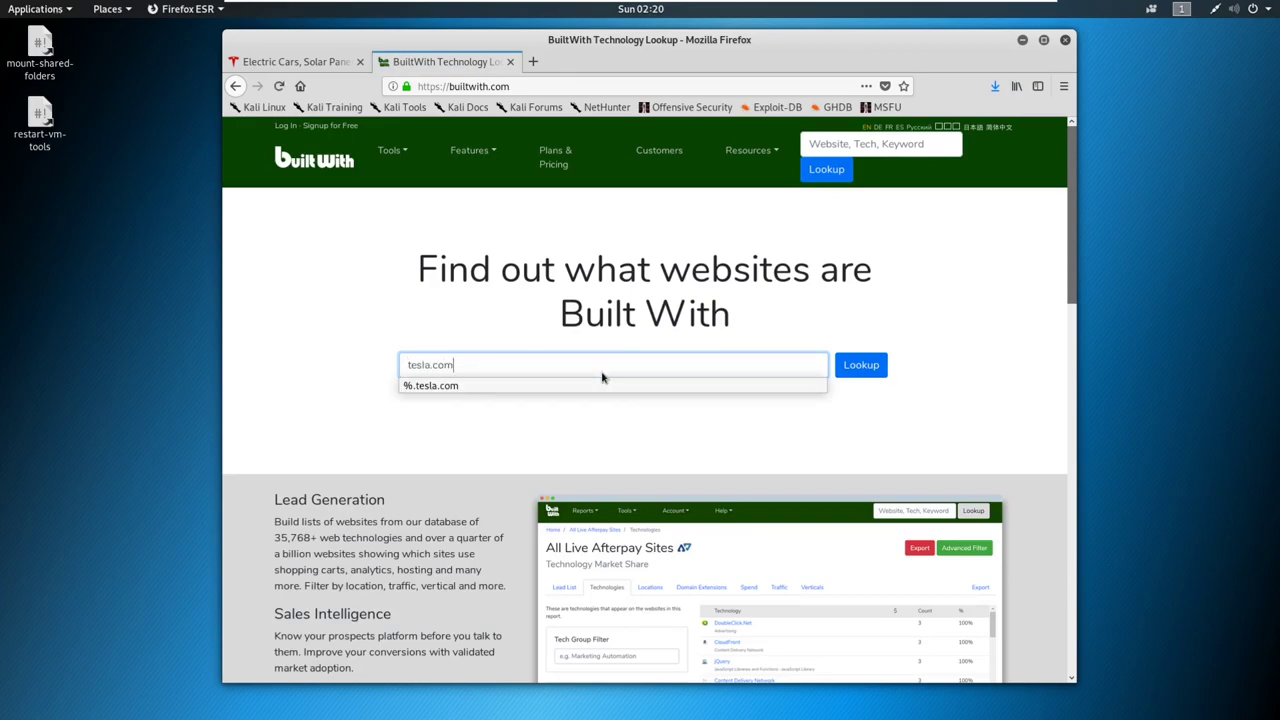
pyautogui.click(858, 366)
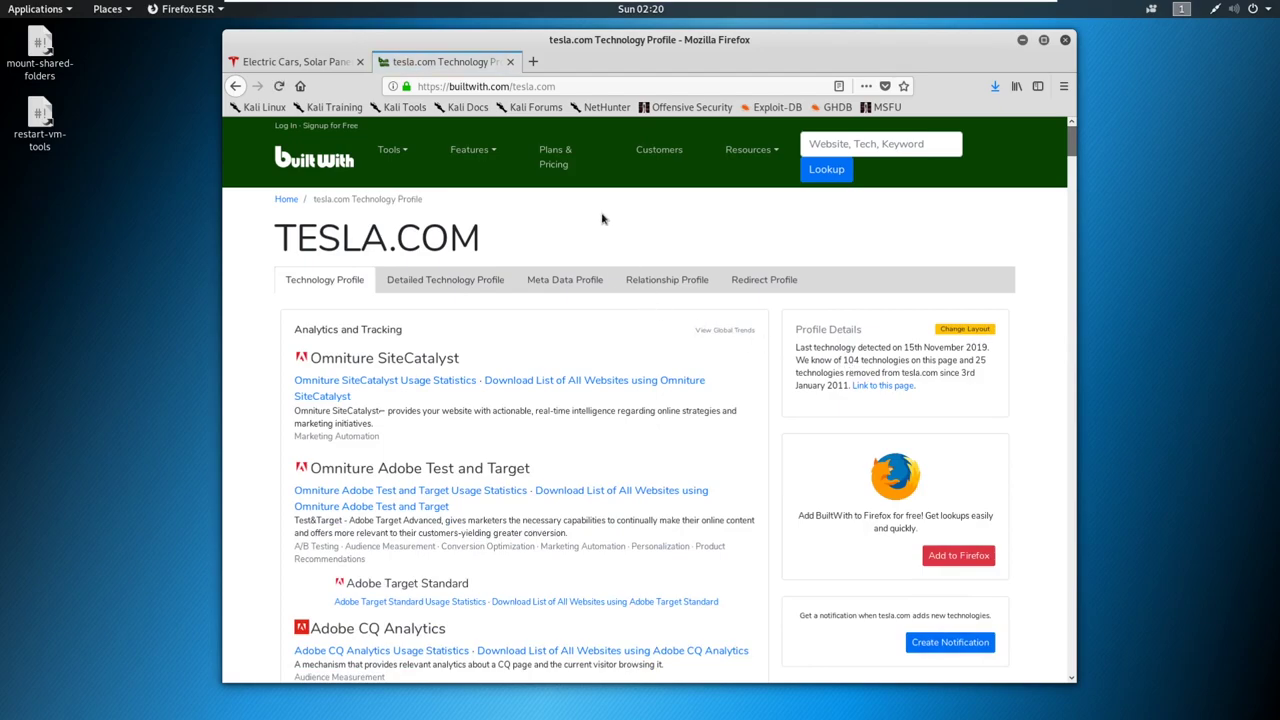
# Enlarge the tesla.com profile page to 120% zoom and maximize the browser window.
pyautogui.hotkey('ctrl', '+')
pyautogui.hotkey('ctrl', '+')
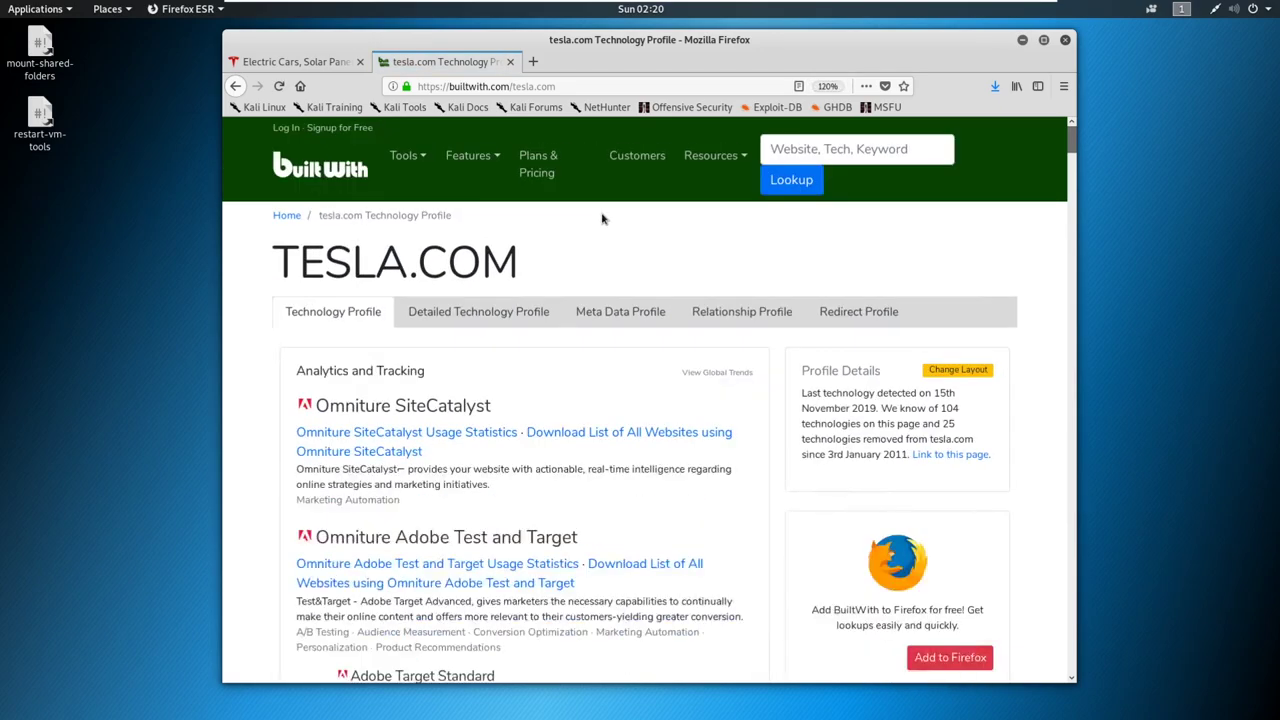
pyautogui.click(1045, 42)
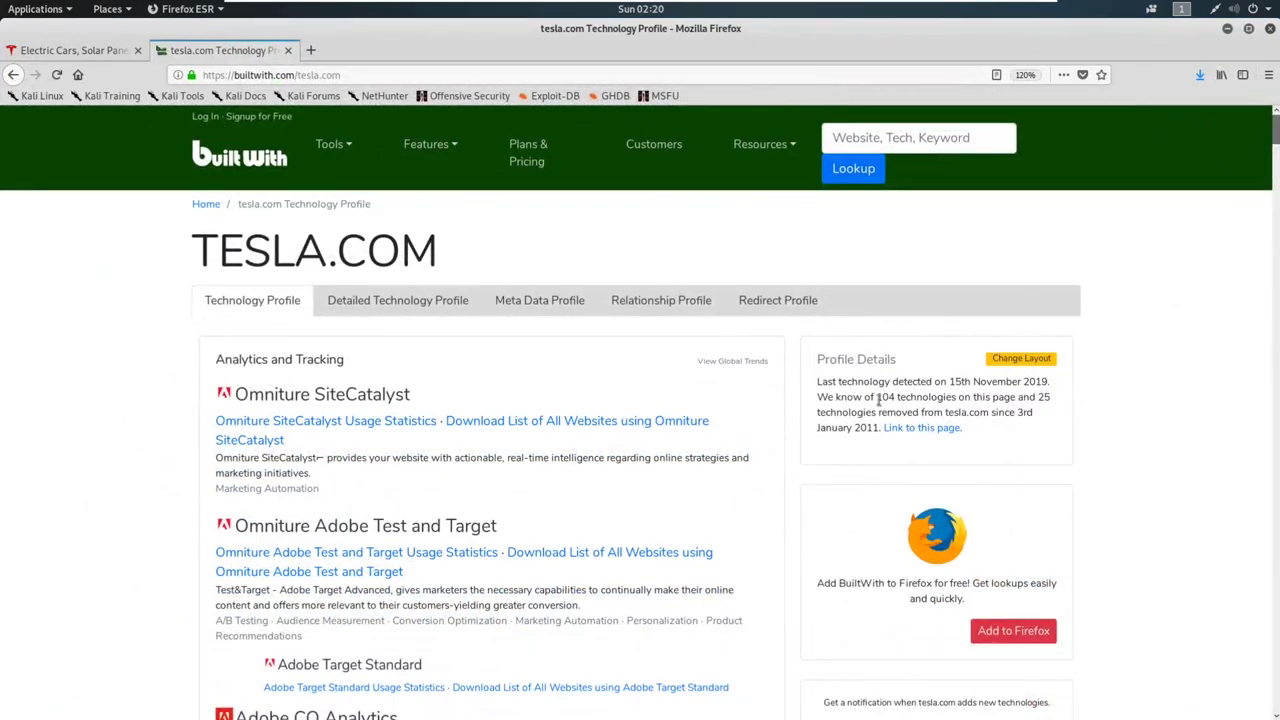
# Examine the analytics, tracking, widget and language technologies in the tesla.com technology profile.
pyautogui.scroll(-3, 979, 446)
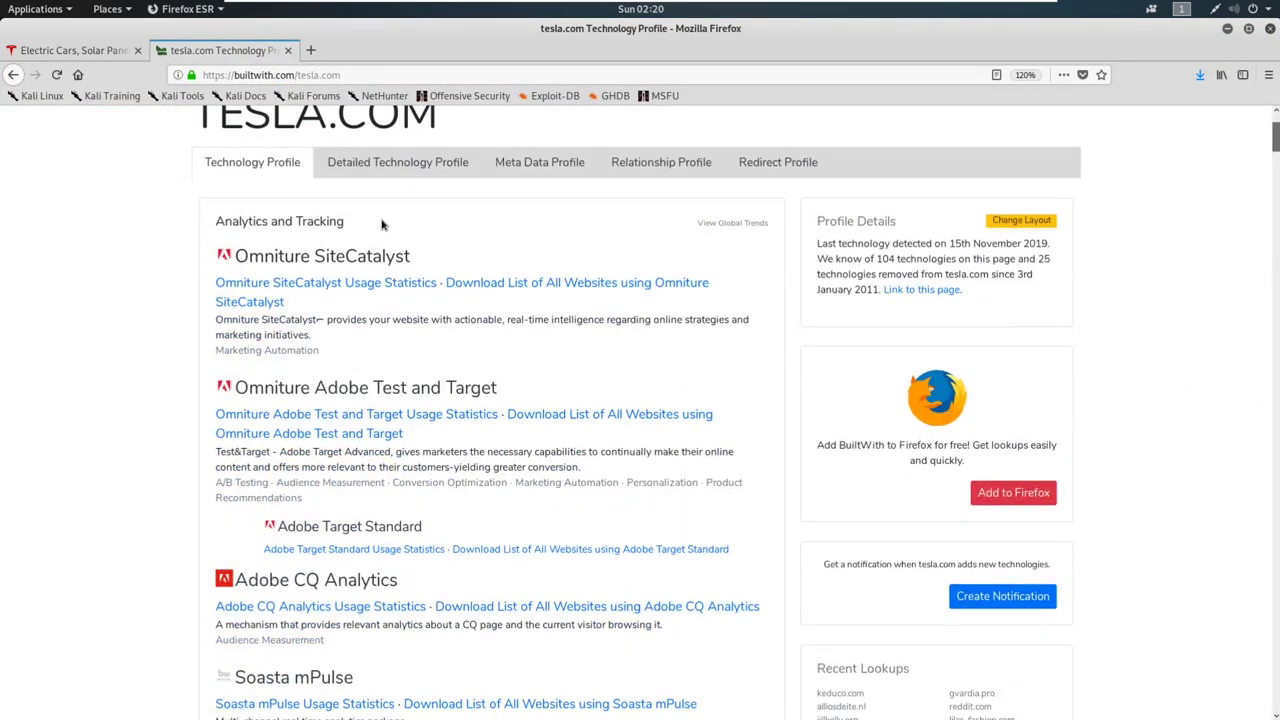
pyautogui.scroll(-10, 391, 265)
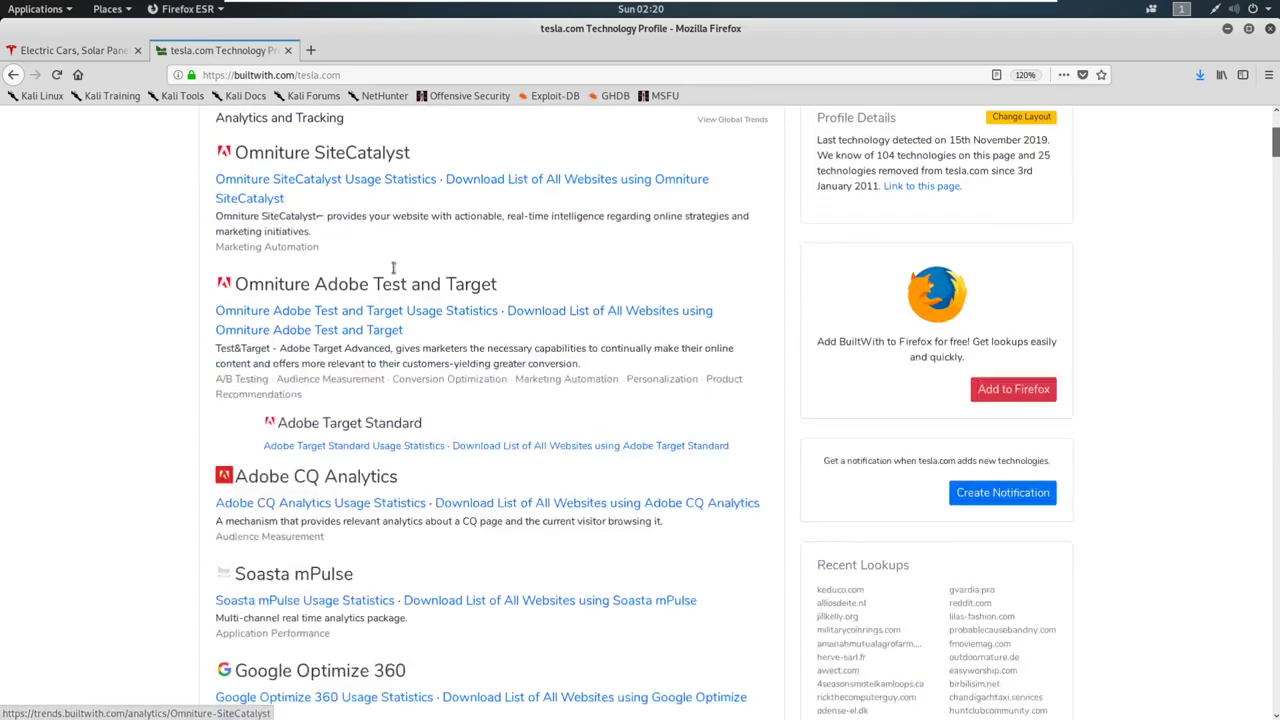
pyautogui.scroll(-3, 314, 251)
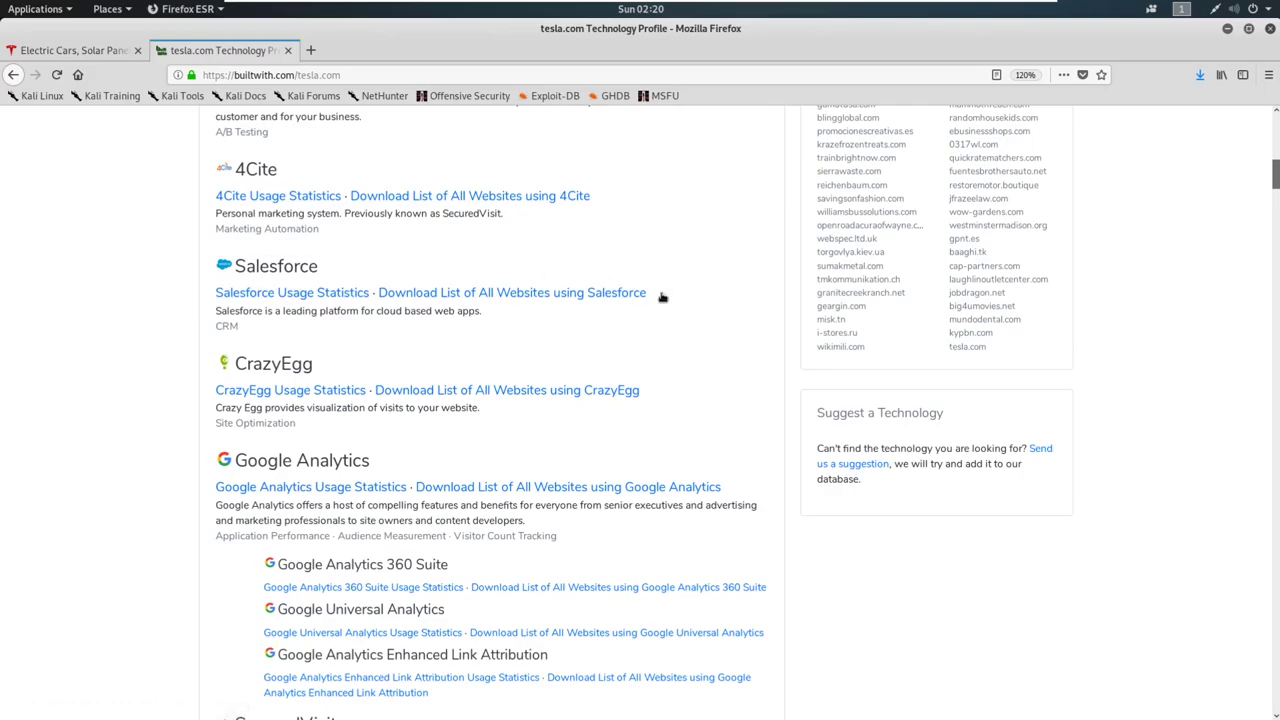
pyautogui.scroll(-10, 891, 269)
pyautogui.scroll(-5, 714, 300)
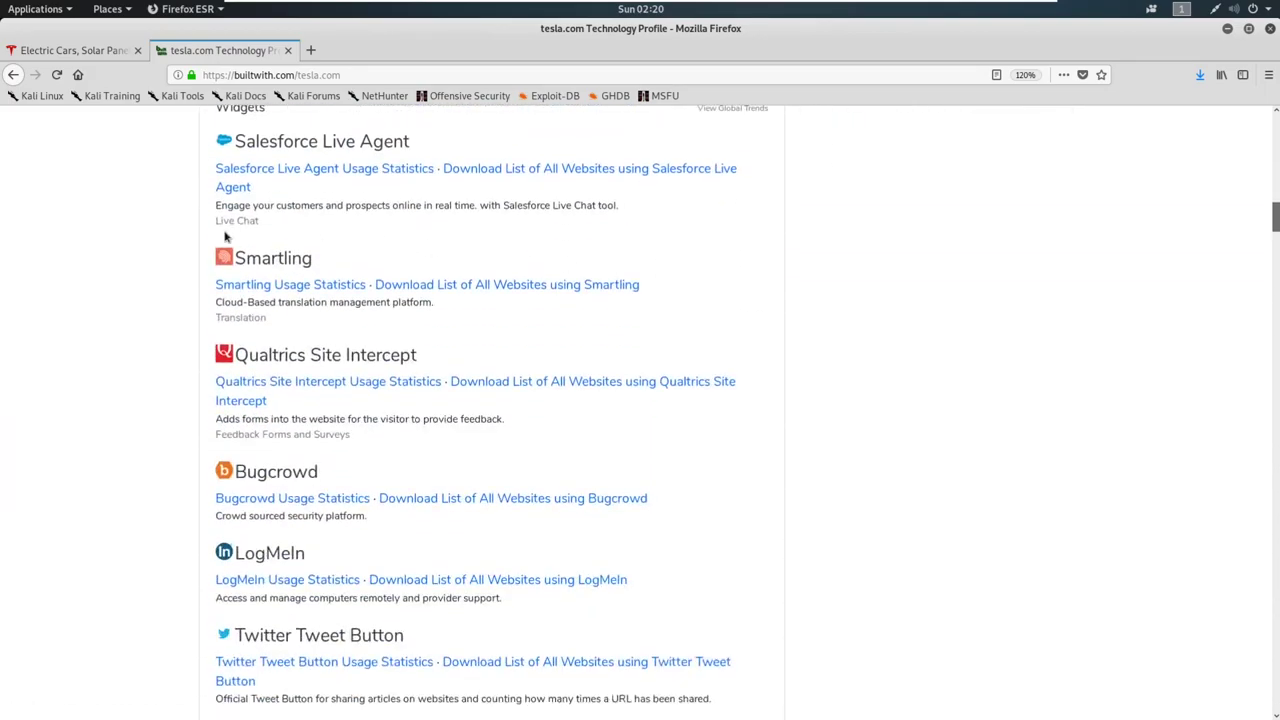
pyautogui.scroll(2, 240, 231)
pyautogui.scroll(-1, 250, 470)
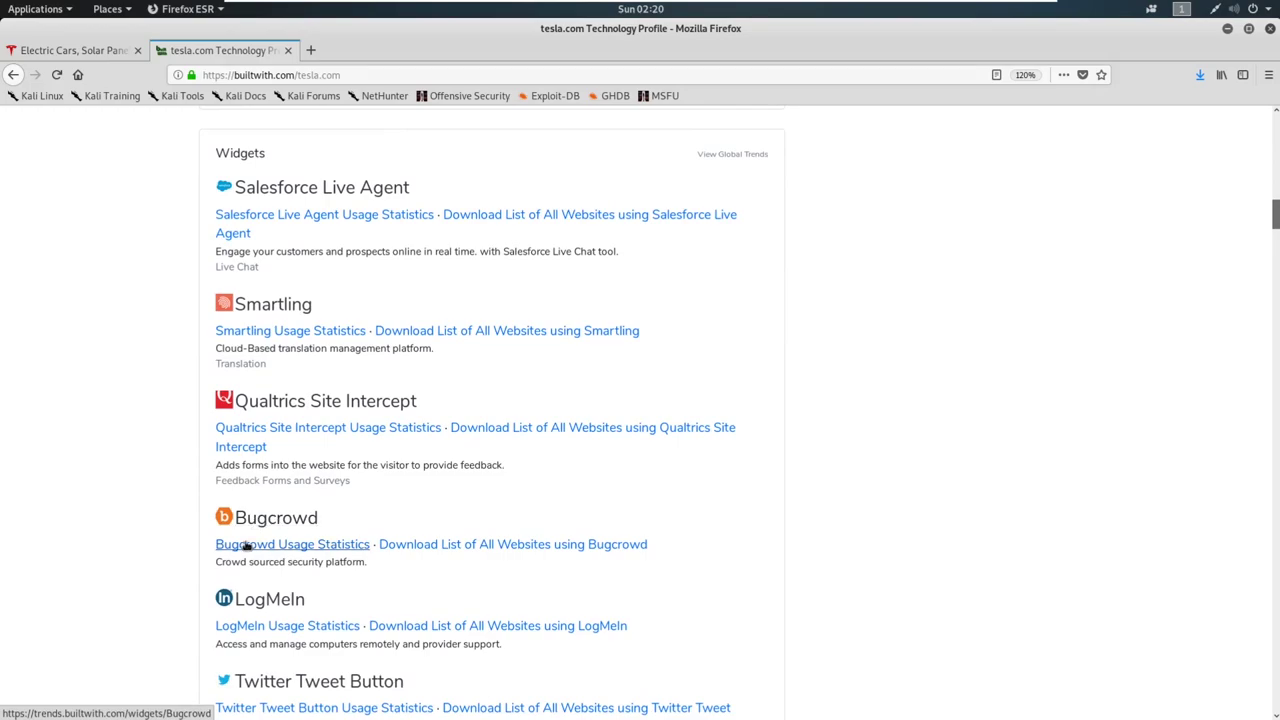
pyautogui.scroll(-5, 237, 352)
pyautogui.scroll(-6, 286, 410)
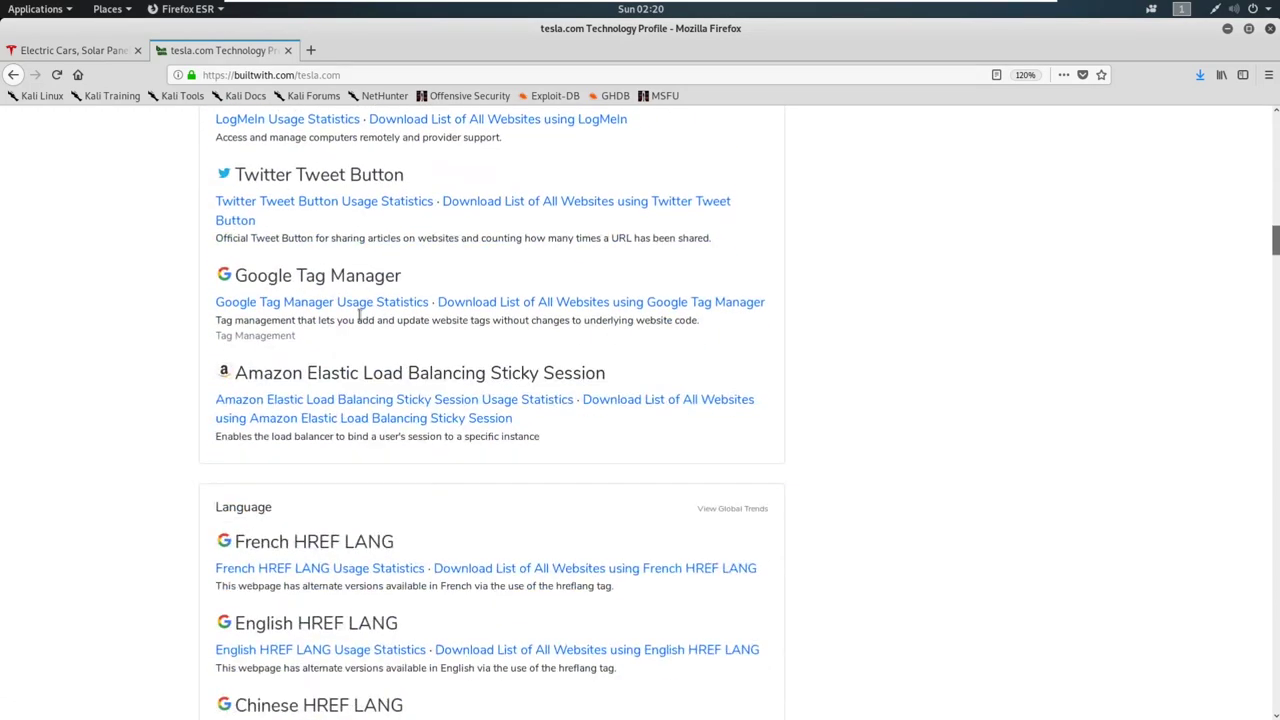
pyautogui.scroll(-5, 500, 280)
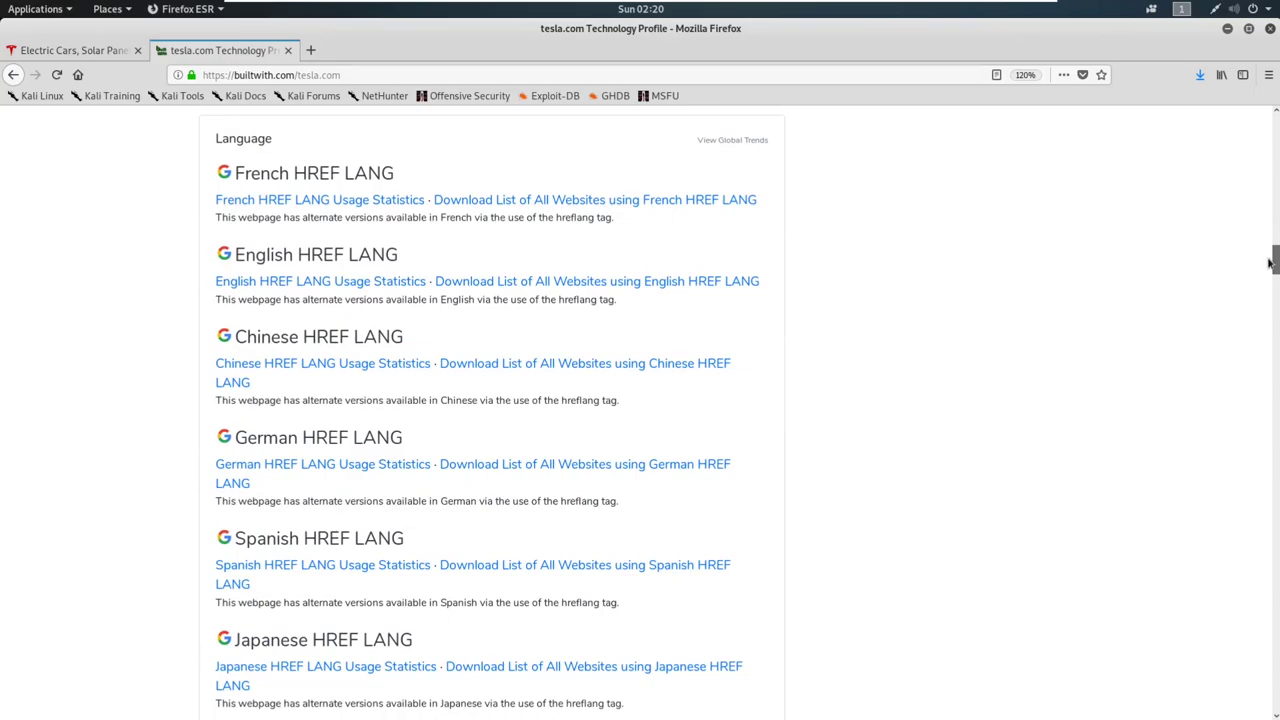
# Examine the profile's frameworks, content delivery networks, payment, content management system and JavaScript library sections, and return to its beginning.
pyautogui.moveTo(1275, 265); pyautogui.dragTo(1249, 303)
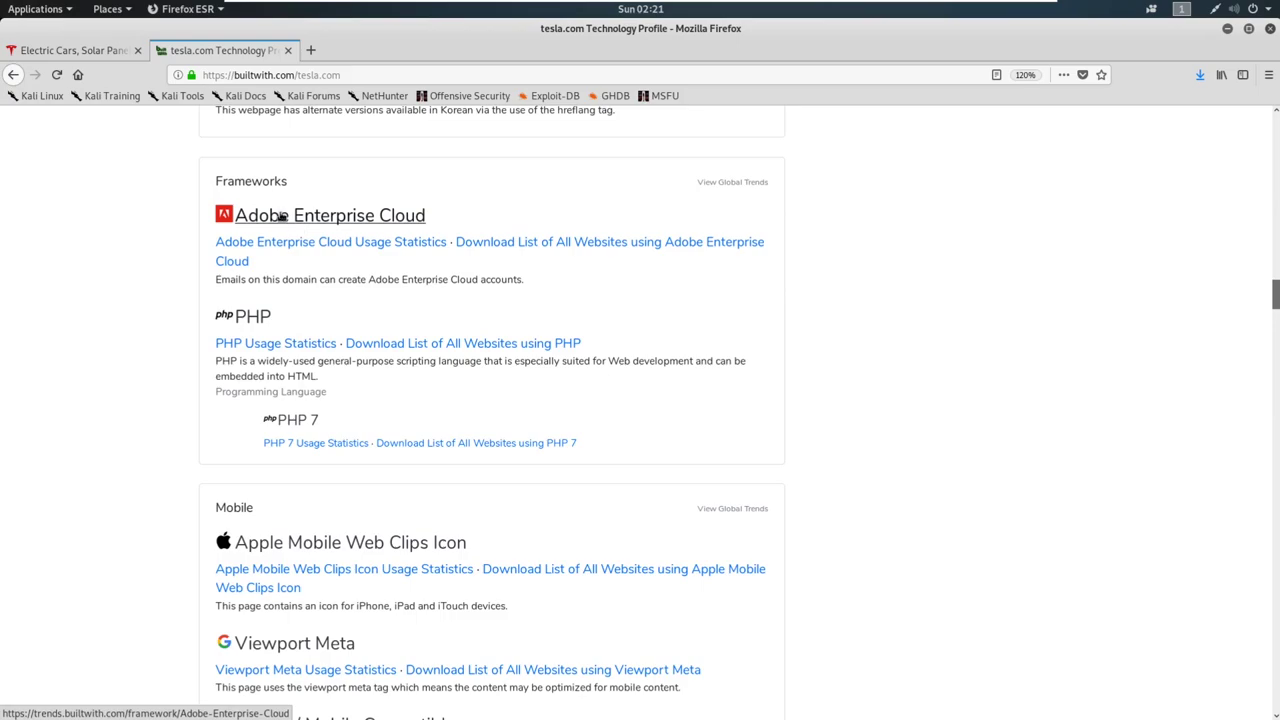
pyautogui.moveTo(1274, 300); pyautogui.dragTo(1269, 349)
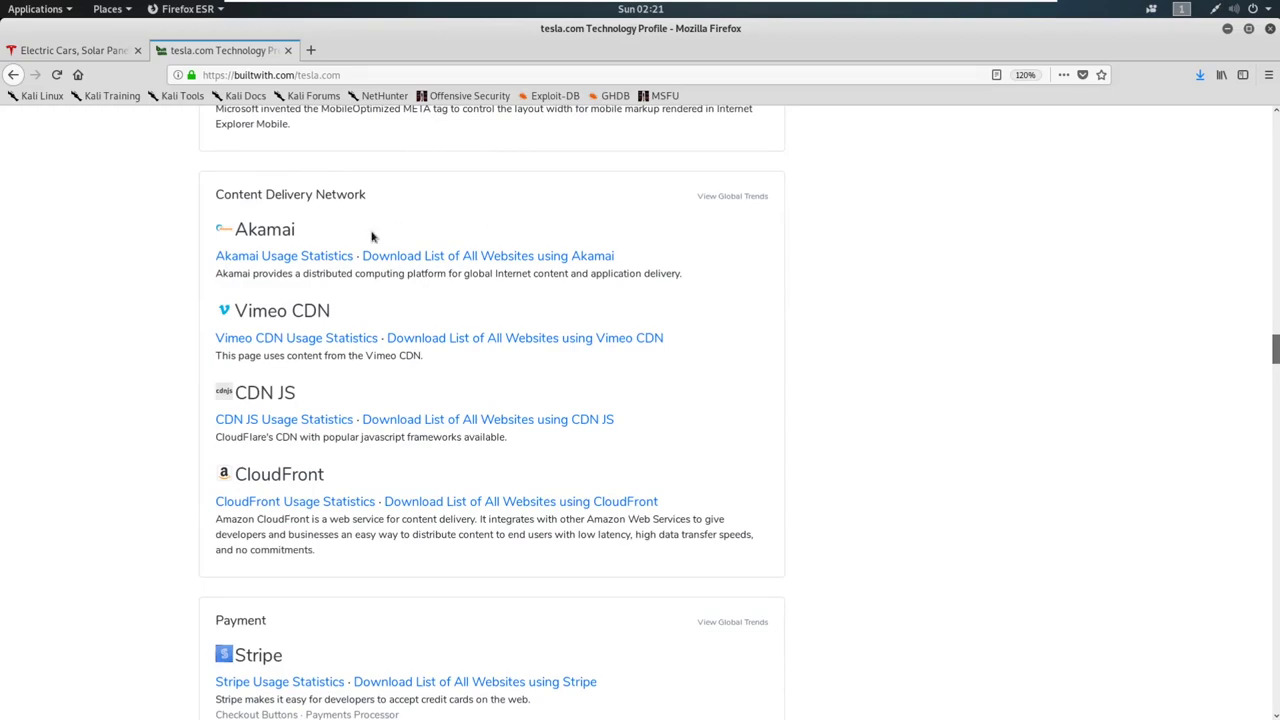
pyautogui.scroll(-2, 708, 375)
pyautogui.scroll(-6, 708, 375)
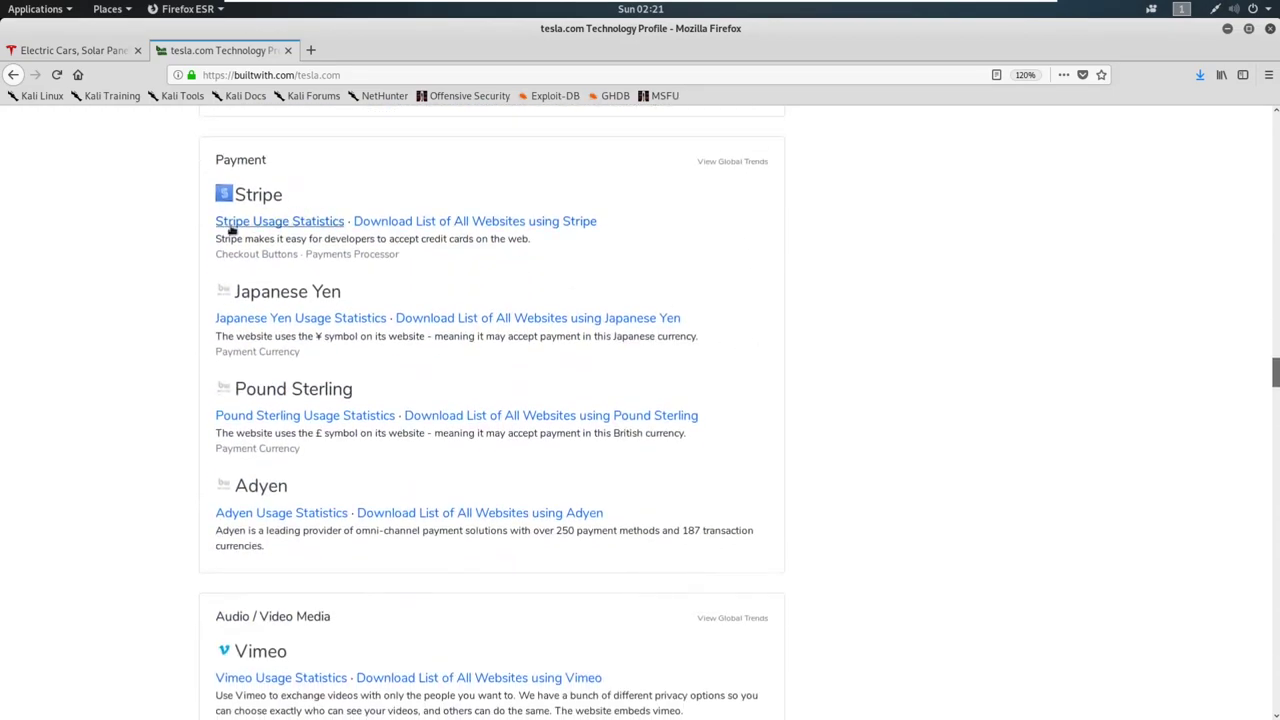
pyautogui.scroll(-6, 388, 240)
pyautogui.scroll(-6, 388, 240)
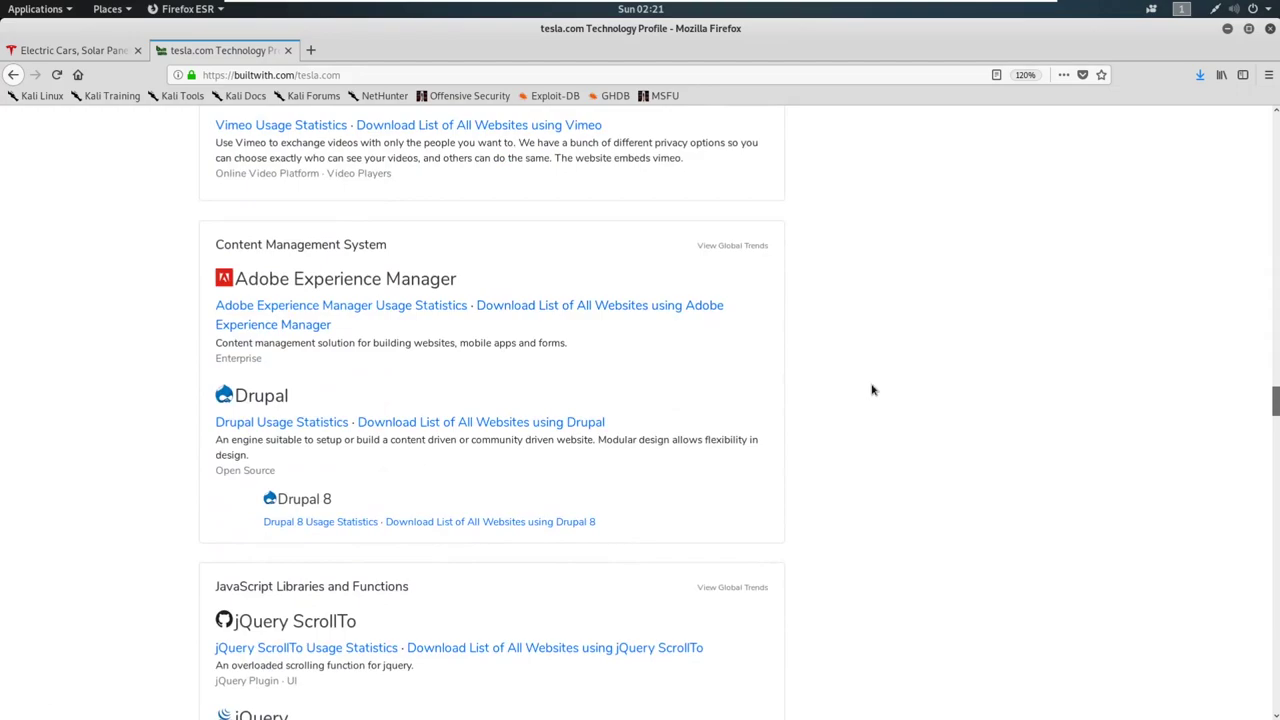
pyautogui.scroll(-7, 908, 400)
pyautogui.scroll(4, 909, 402)
pyautogui.scroll(2, 909, 402)
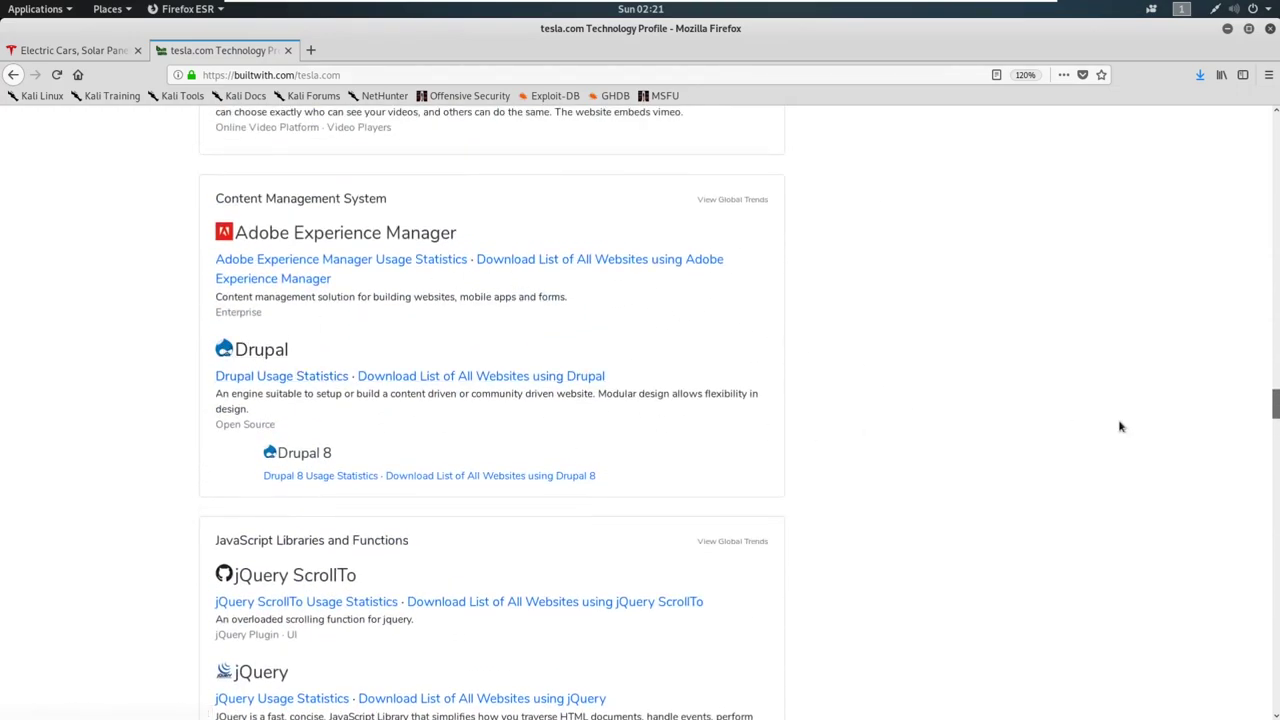
pyautogui.moveTo(1275, 404); pyautogui.dragTo(1275, 420)
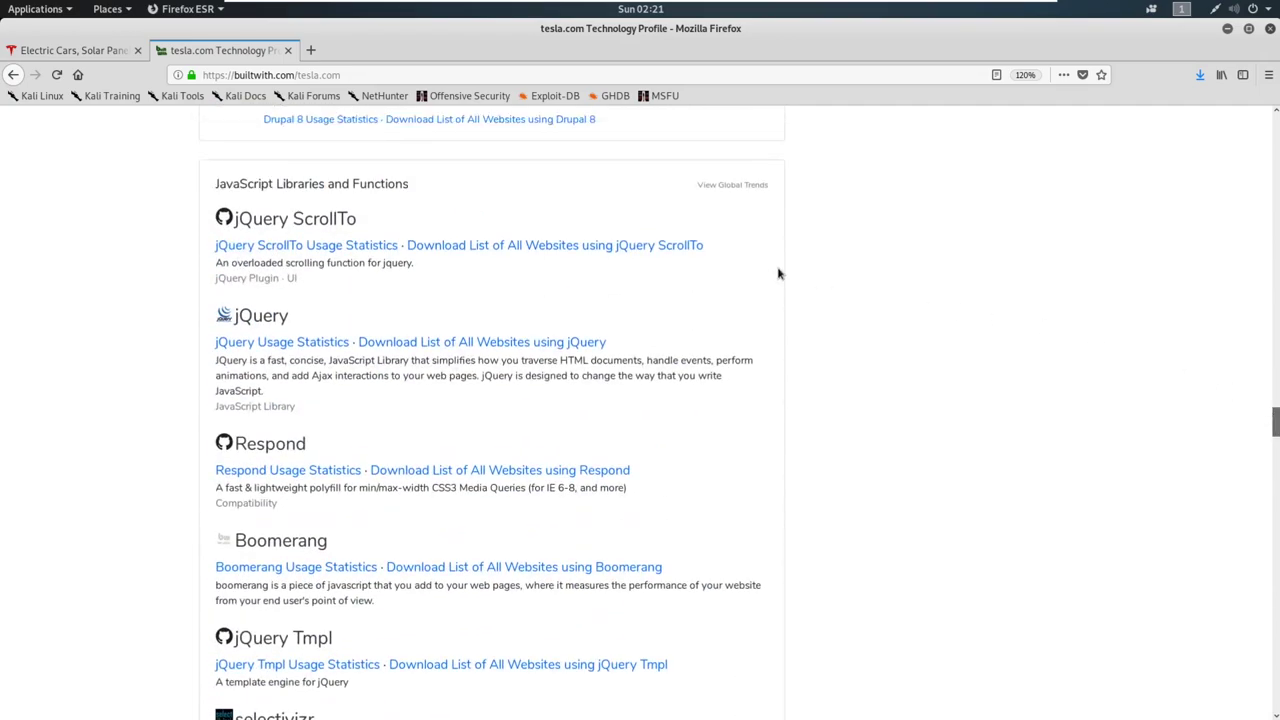
pyautogui.moveTo(1275, 425); pyautogui.dragTo(1182, 86)
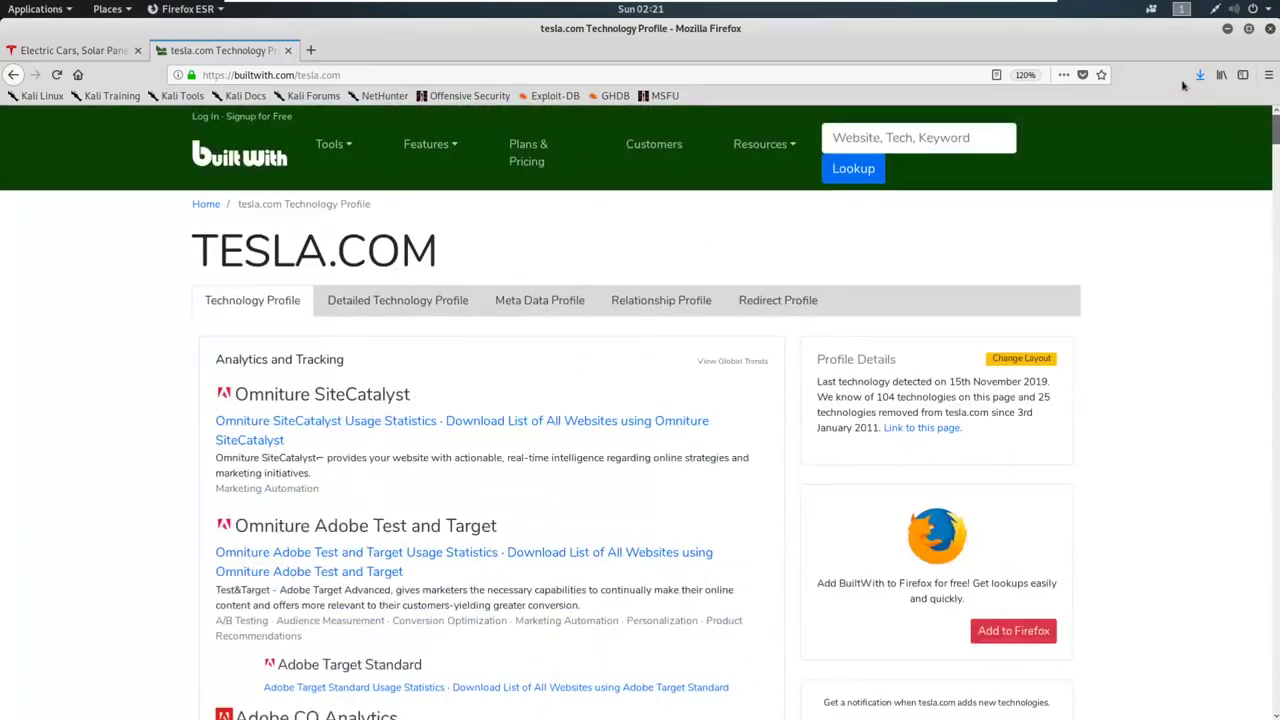
# Search Google for "wappalyzer firefox" in another new browser tab.
pyautogui.click(311, 54)
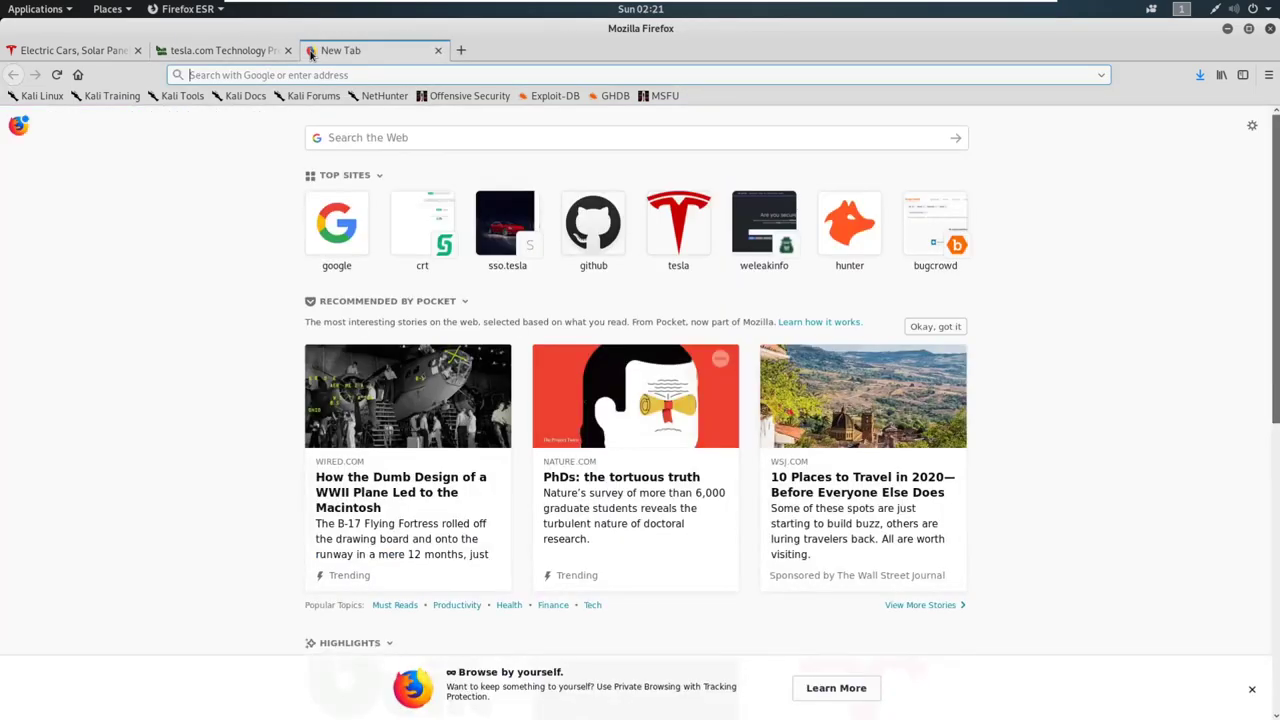
pyautogui.write('google.com')
pyautogui.press('Return')
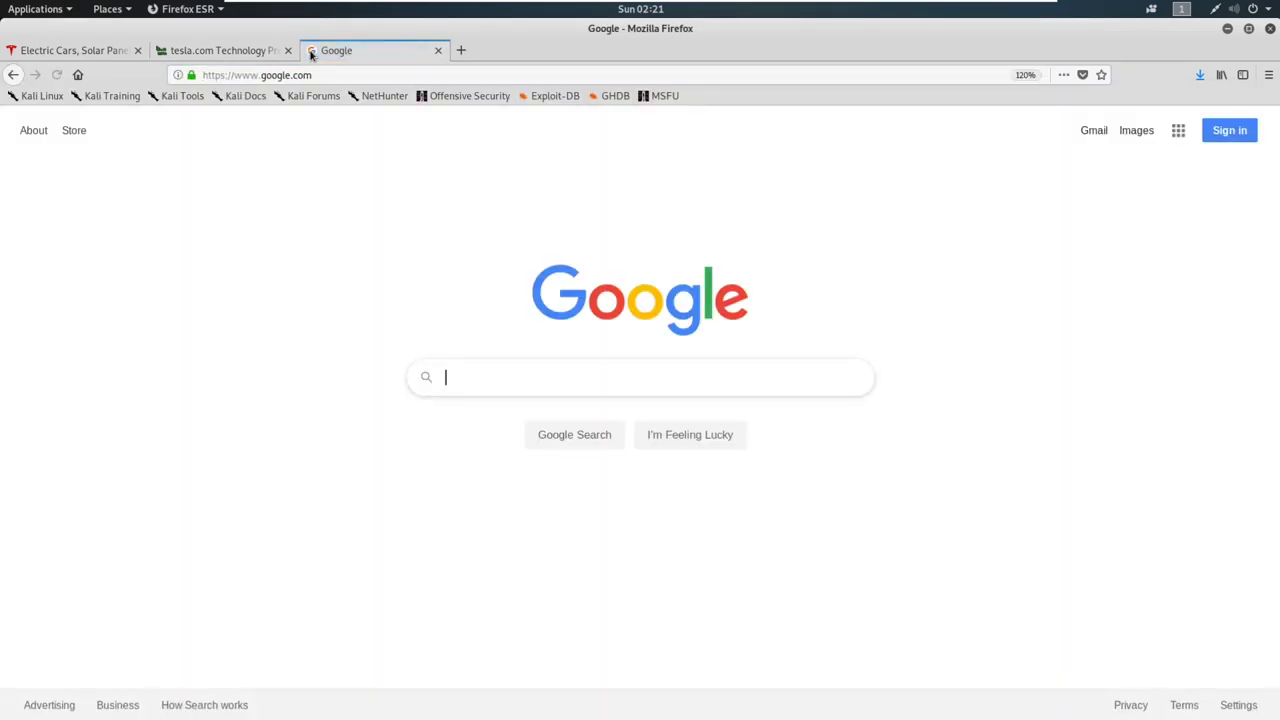
pyautogui.write('wapp')
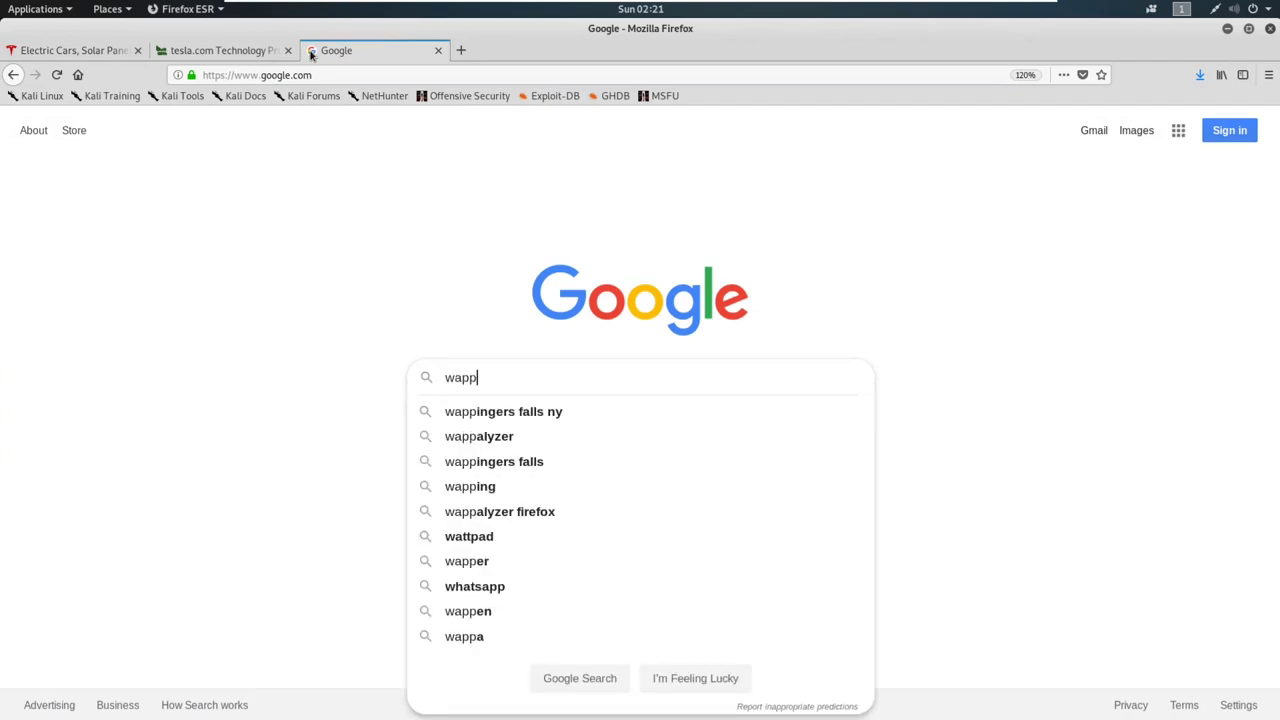
pyautogui.write('al')
pyautogui.press('Down')
pyautogui.press('Down')
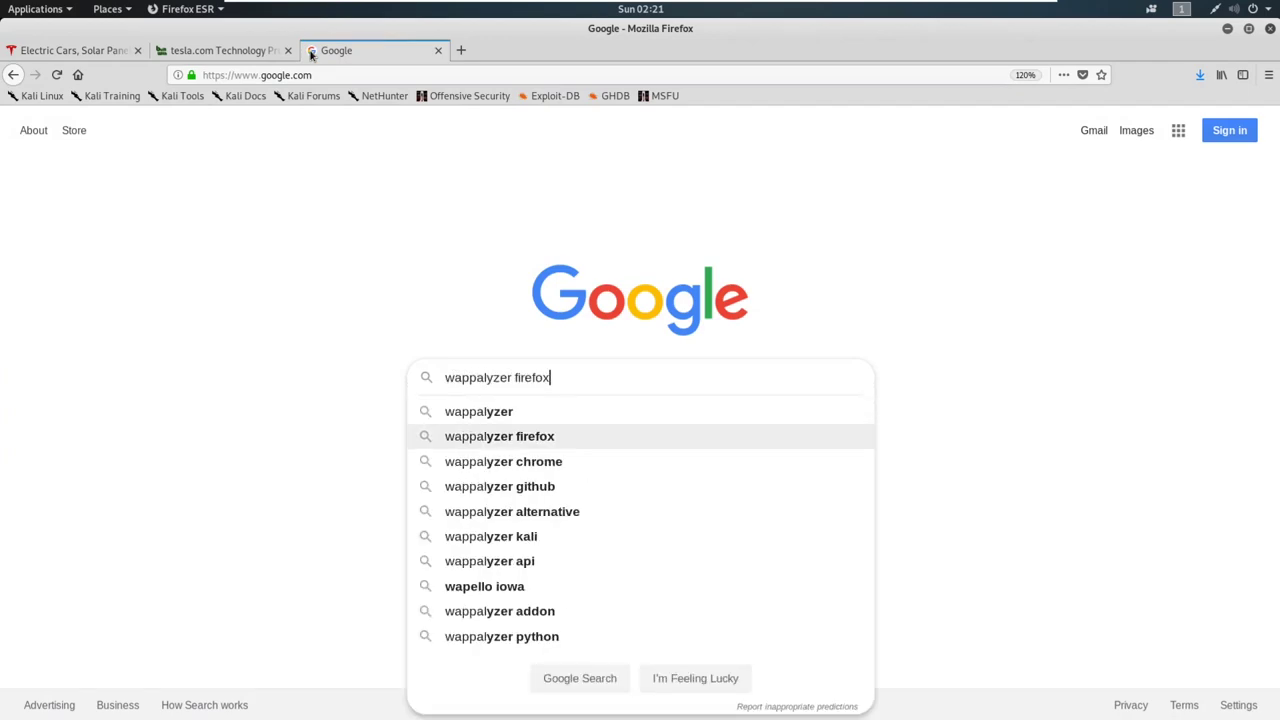
pyautogui.press('Return')
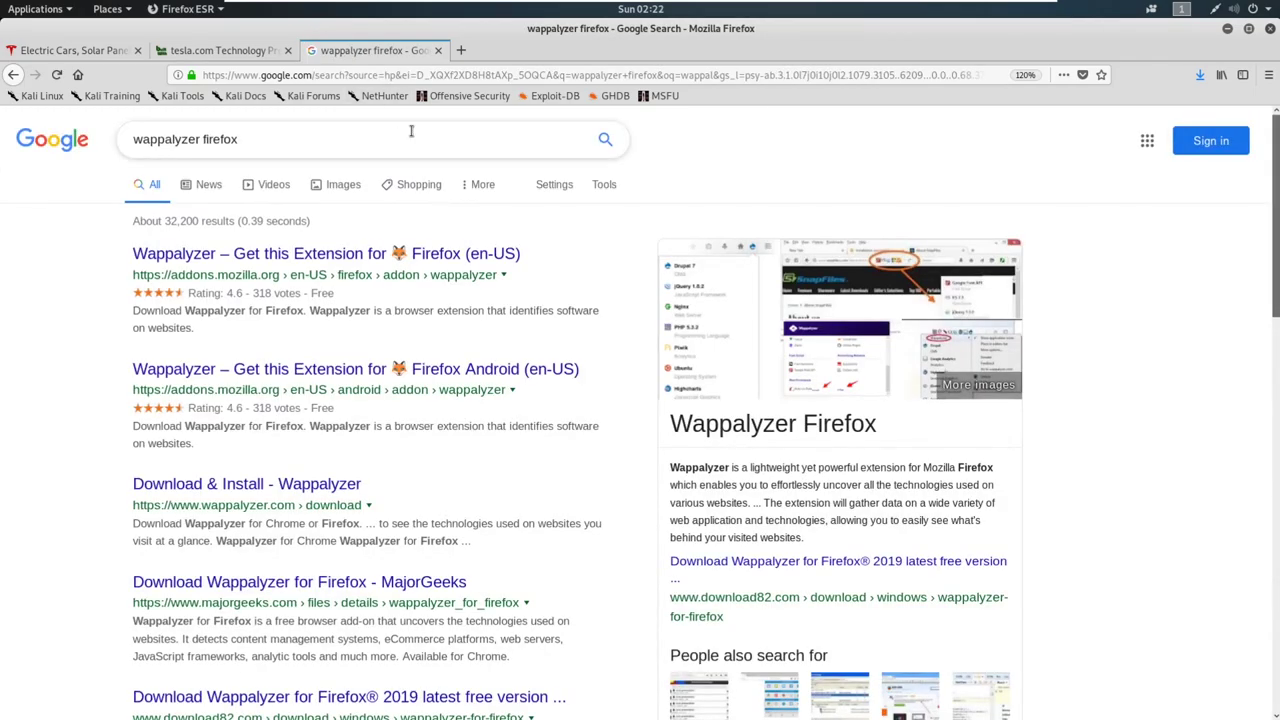
# Open Wappalyzer's Firefox Add-ons page from the search results and install the extension in Firefox.
pyautogui.click(195, 257)
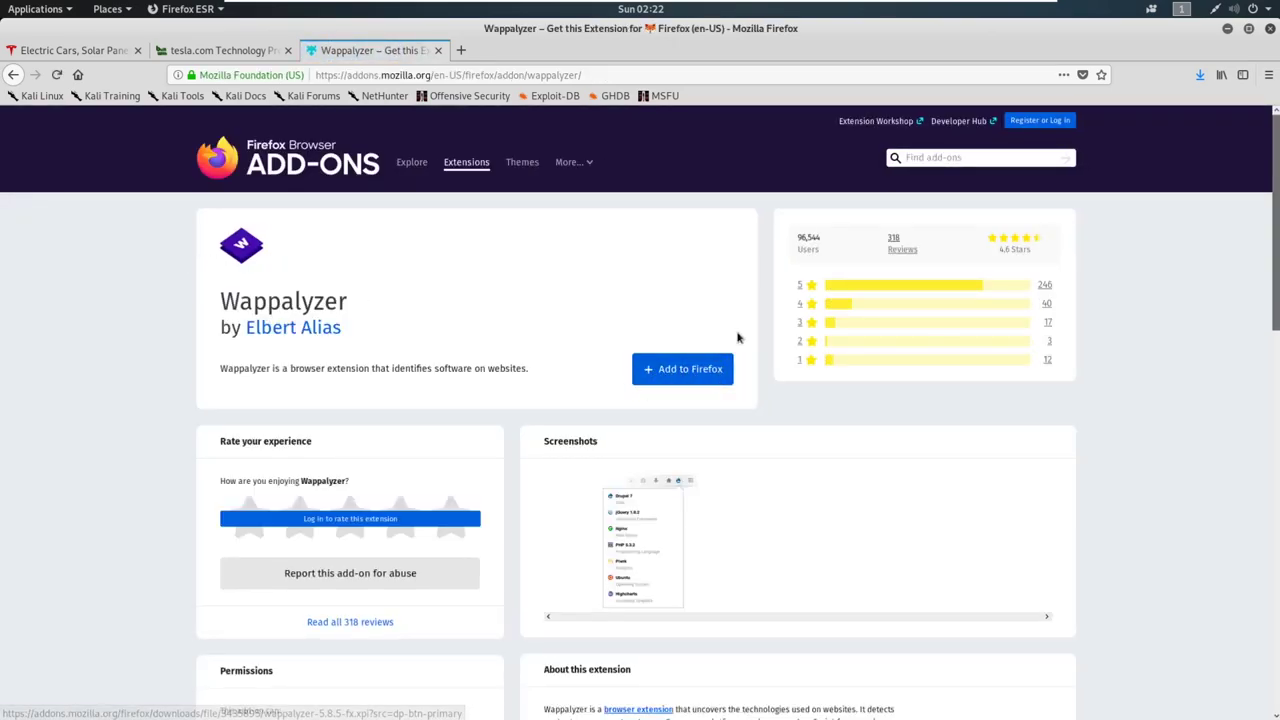
pyautogui.click(695, 374)
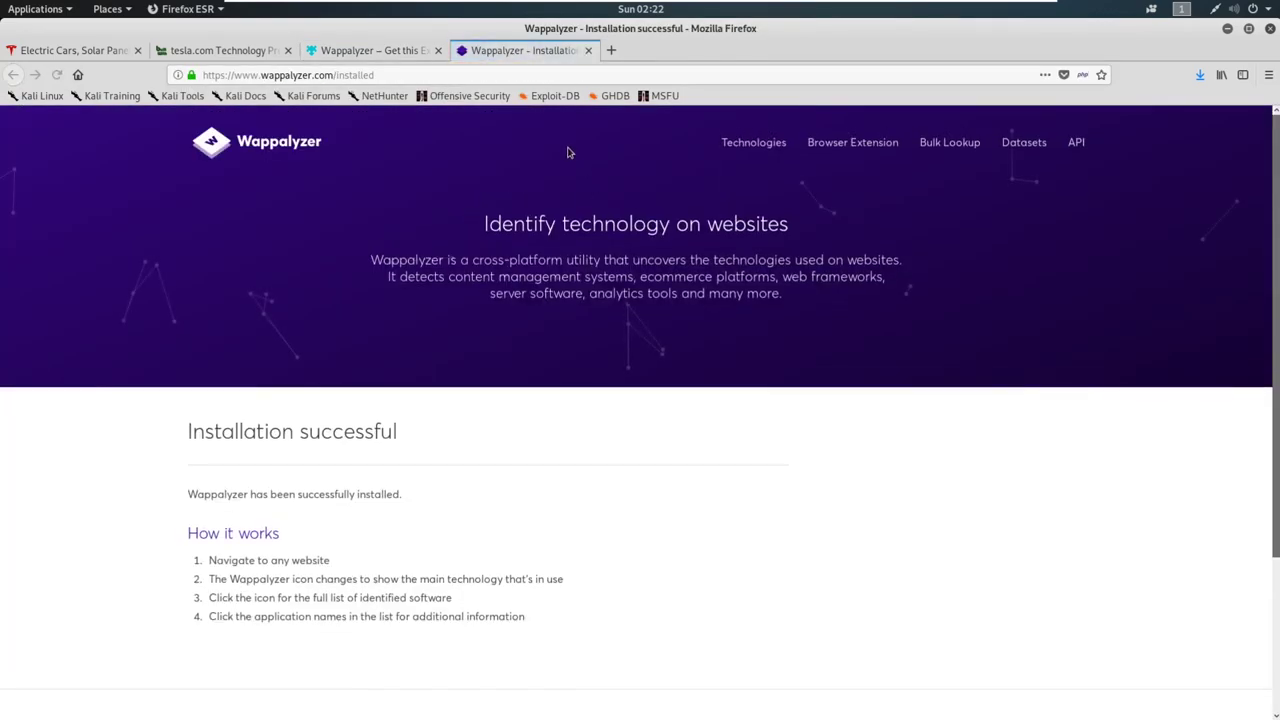
# Run Wappalyzer on the open Tesla home page, accepting its data-sharing notice, to list the detected technologies.
pyautogui.click(85, 54)
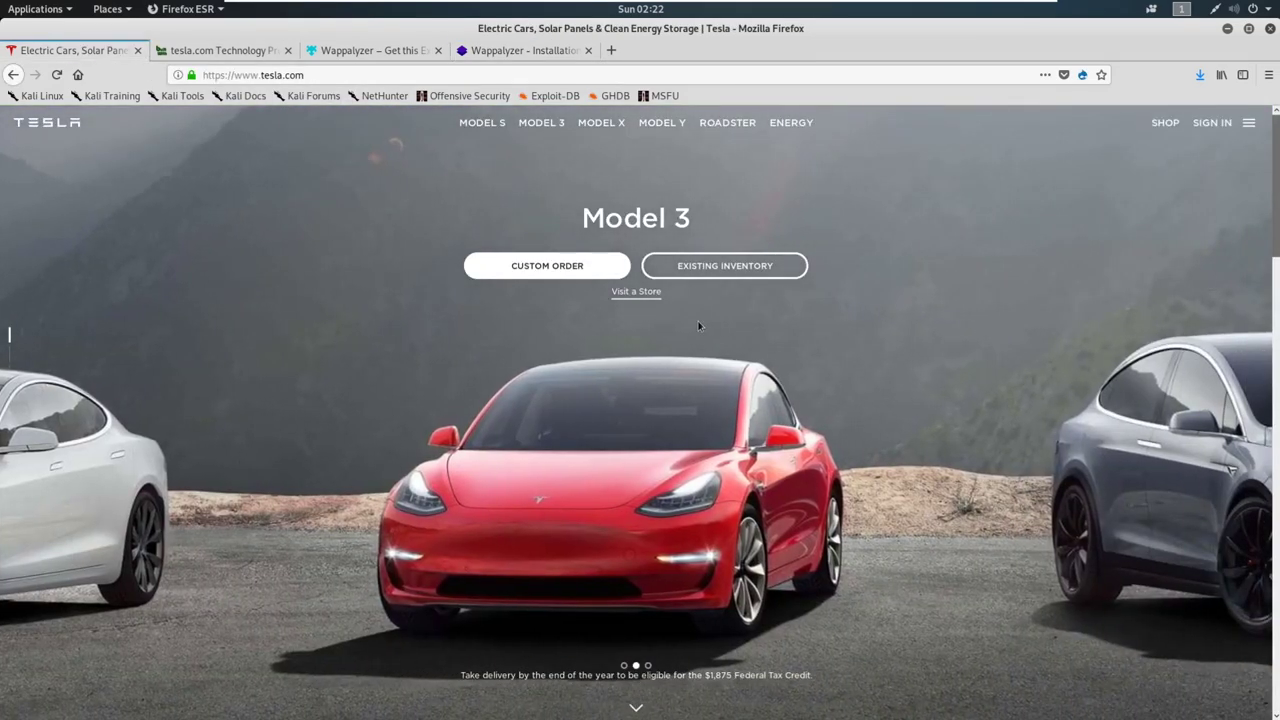
pyautogui.click(1083, 76)
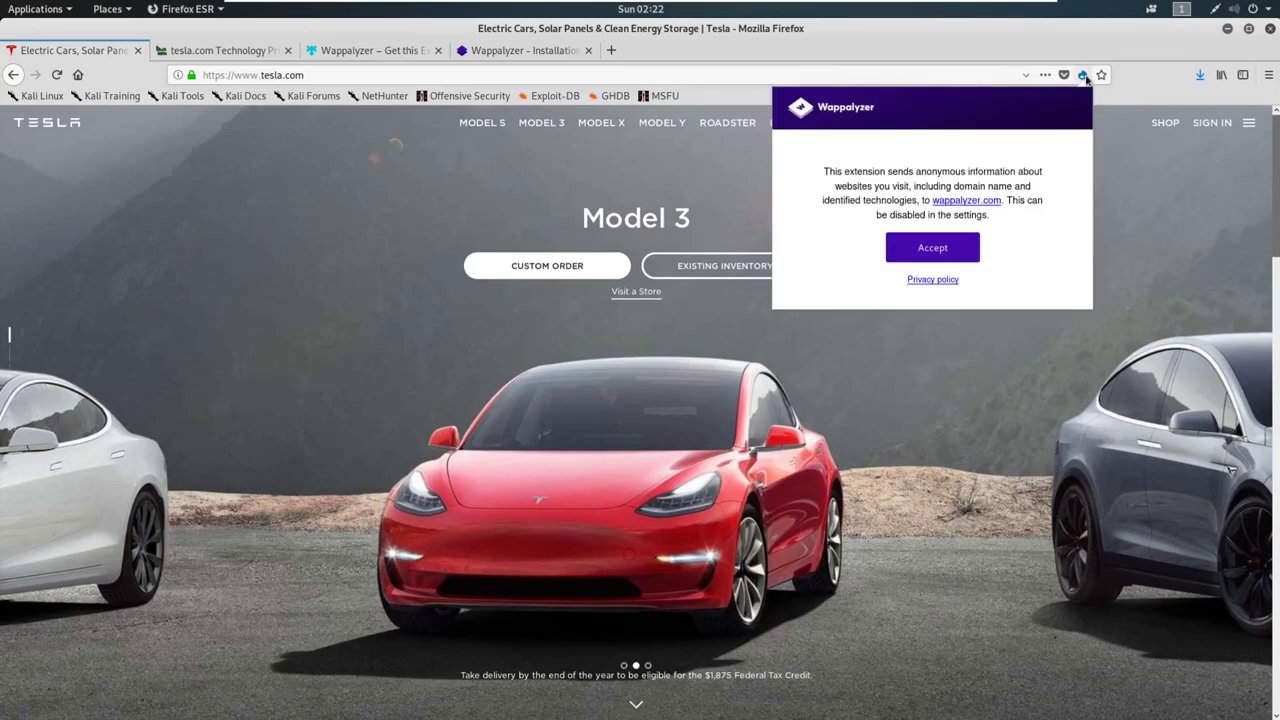
pyautogui.click(938, 250)
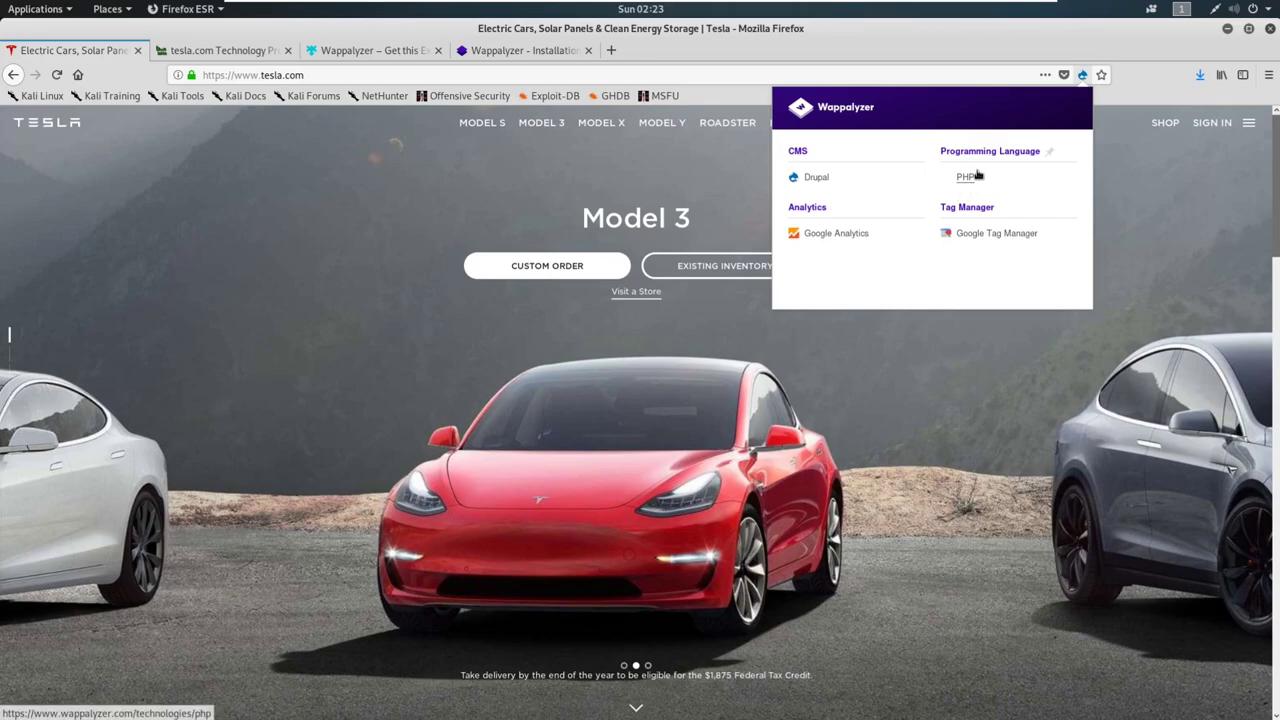
# Revisit the BuiltWith profile of tesla.com for comparison and return to the Tesla home page.
pyautogui.click(237, 52)
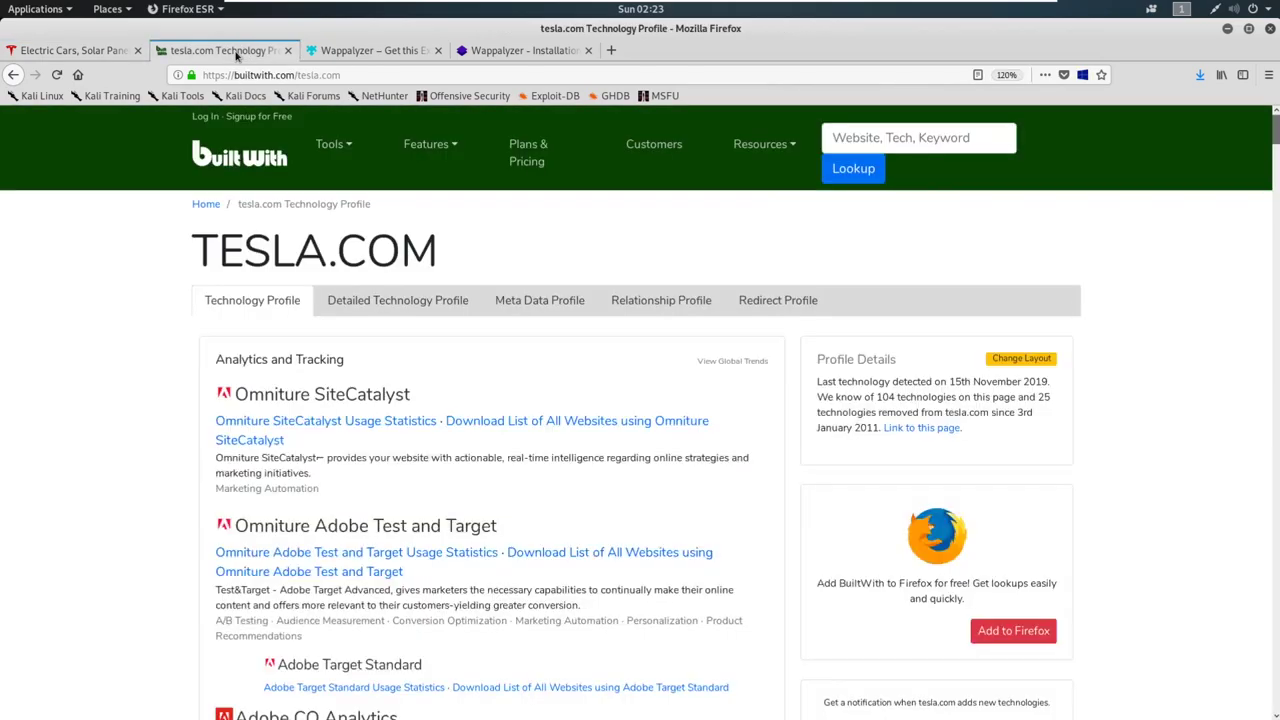
pyautogui.click(84, 52)
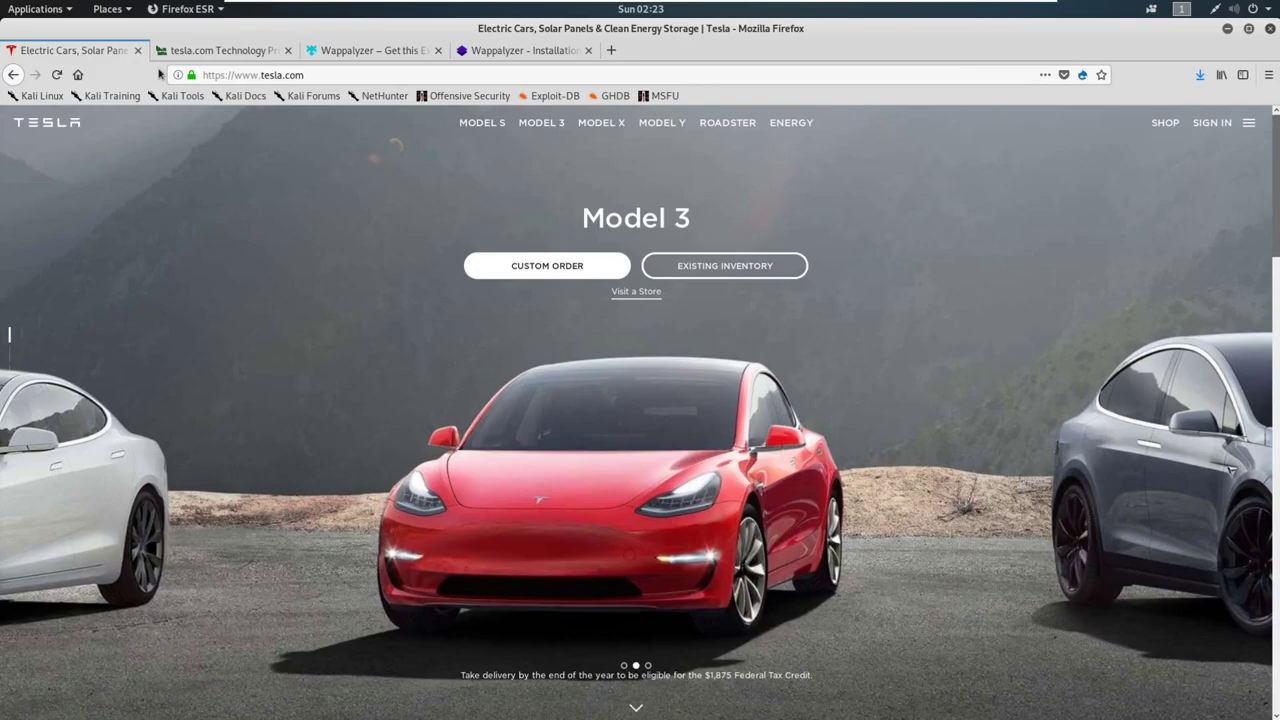
# Compare the technologies Wappalyzer detects on the Tesla home page with its full list for the wappalyzer.com installation page.
pyautogui.click(1083, 76)
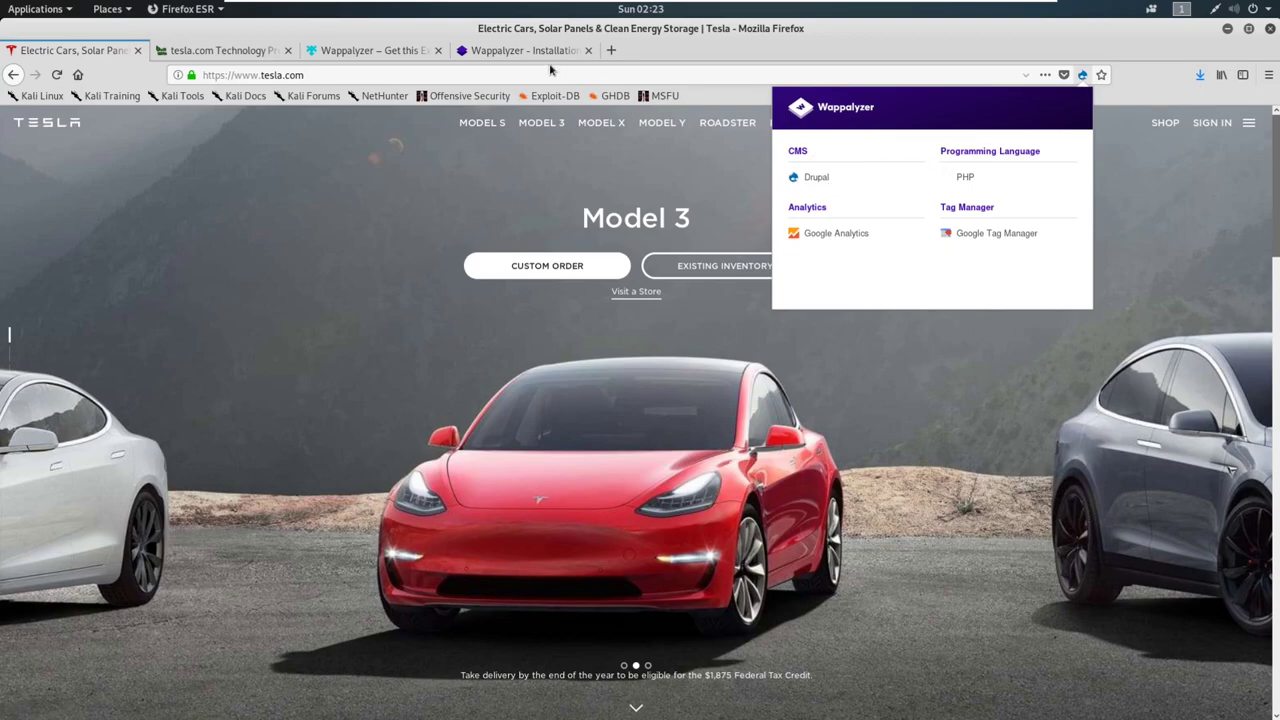
pyautogui.click(508, 54)
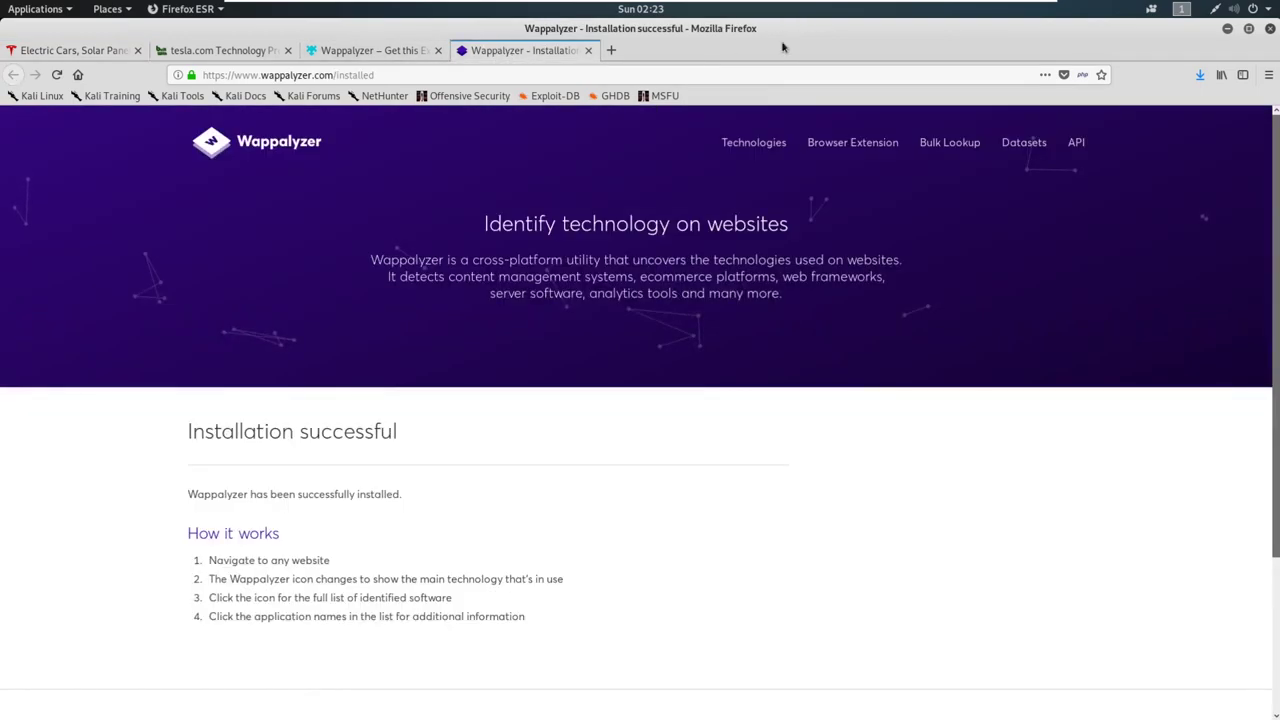
pyautogui.click(1081, 75)
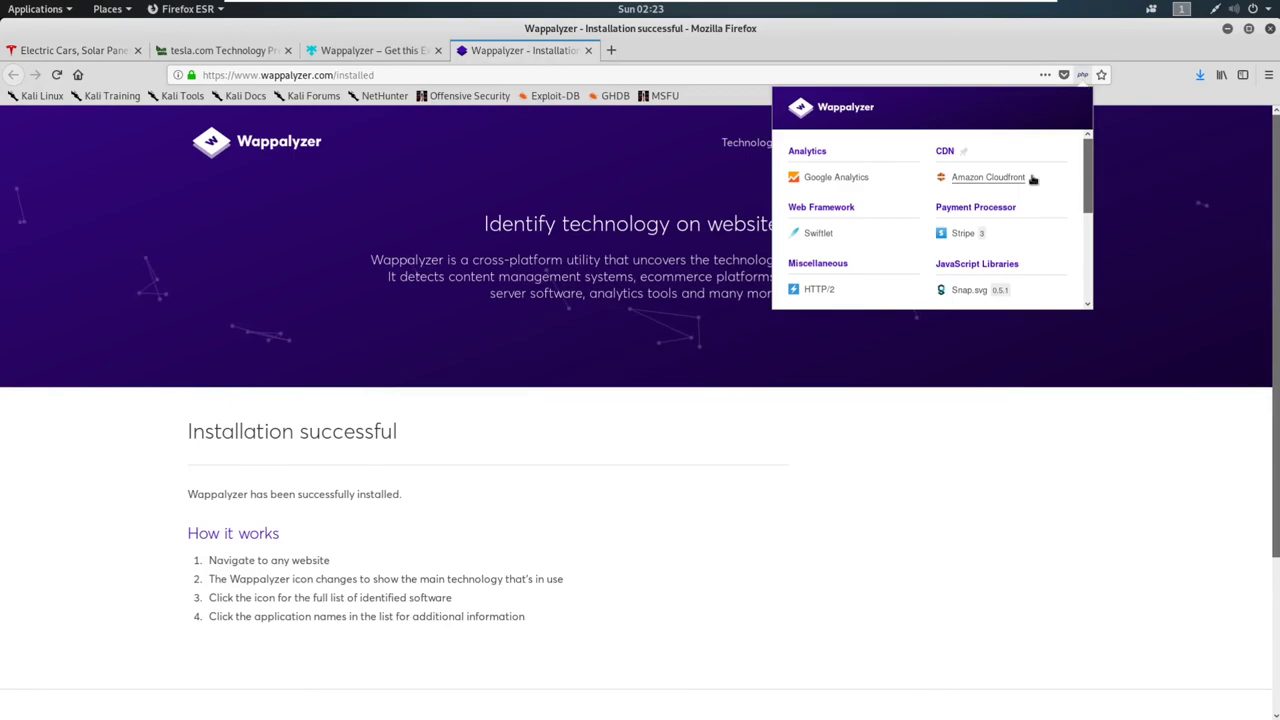
pyautogui.scroll(-1, 1032, 191)
pyautogui.scroll(-3, 1032, 191)
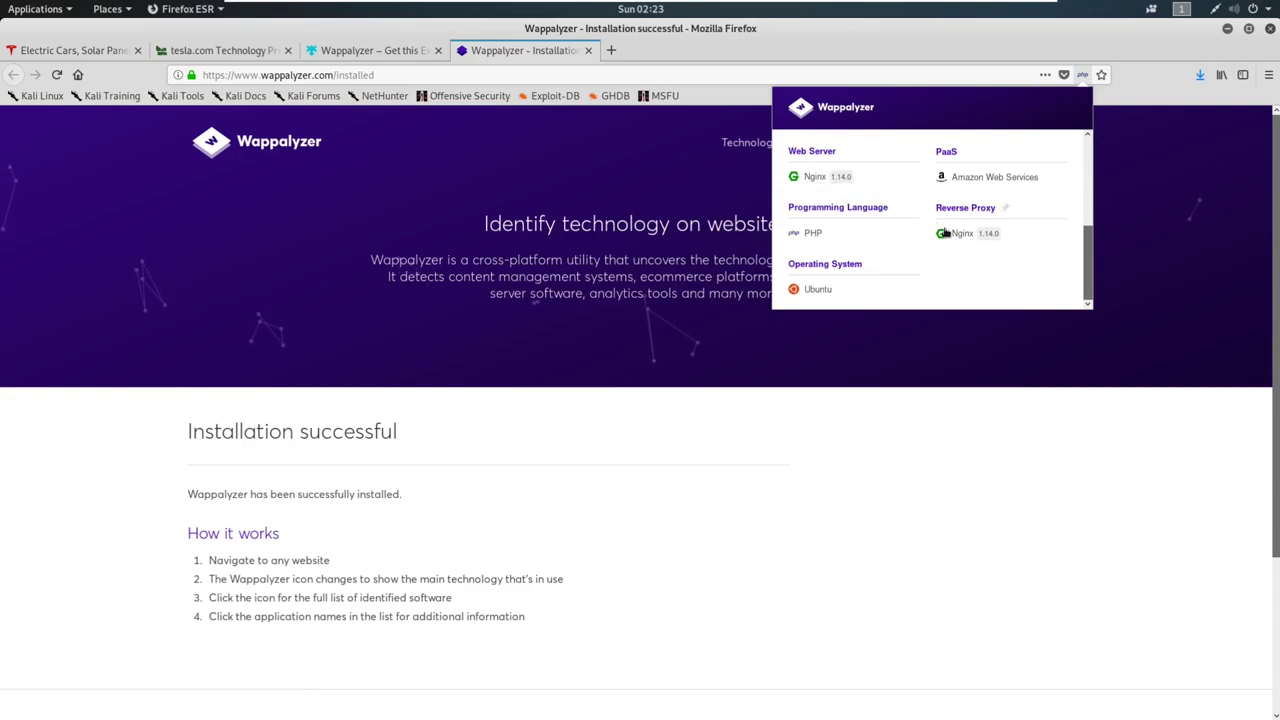
pyautogui.scroll(1, 960, 234)
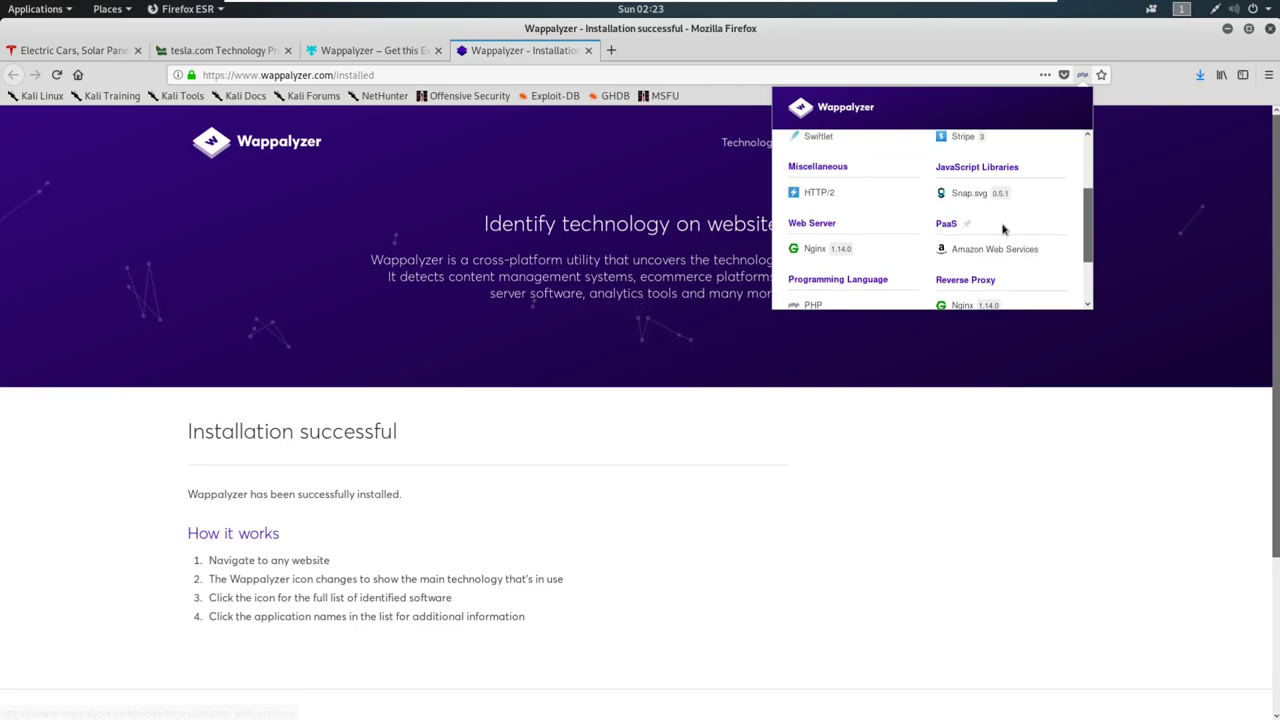
pyautogui.scroll(3, 928, 232)
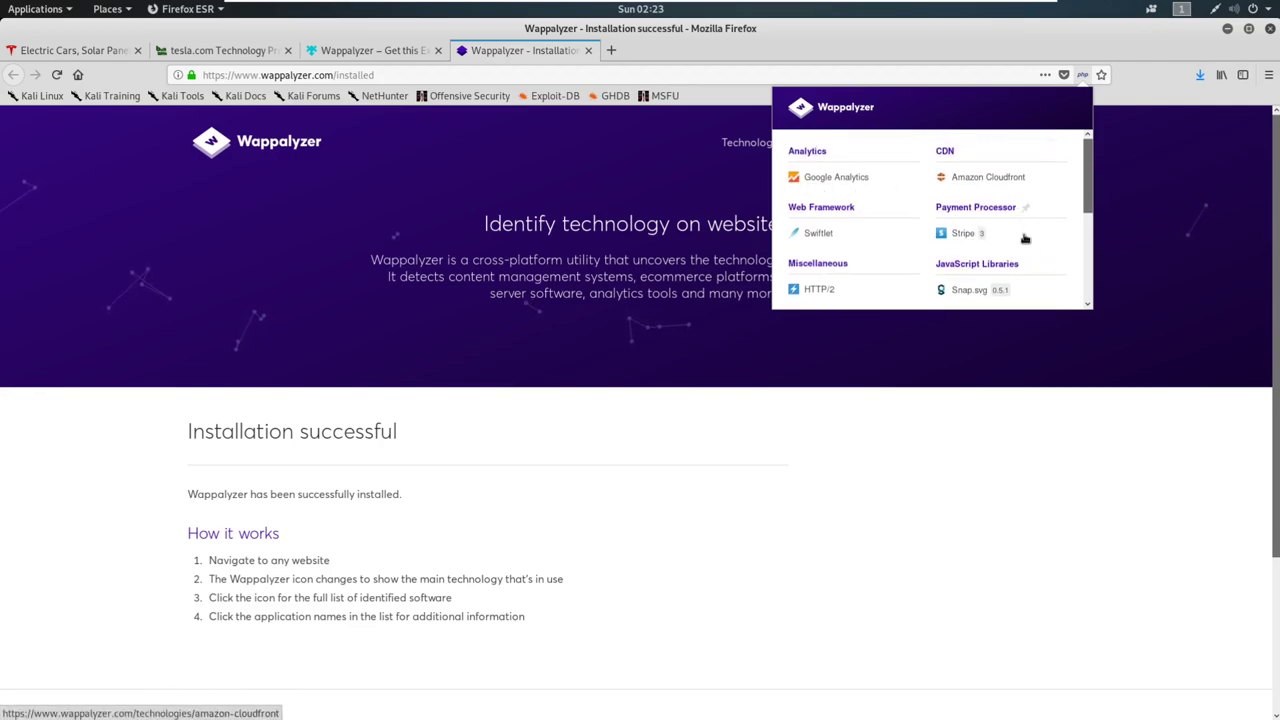
pyautogui.scroll(-3, 1010, 183)
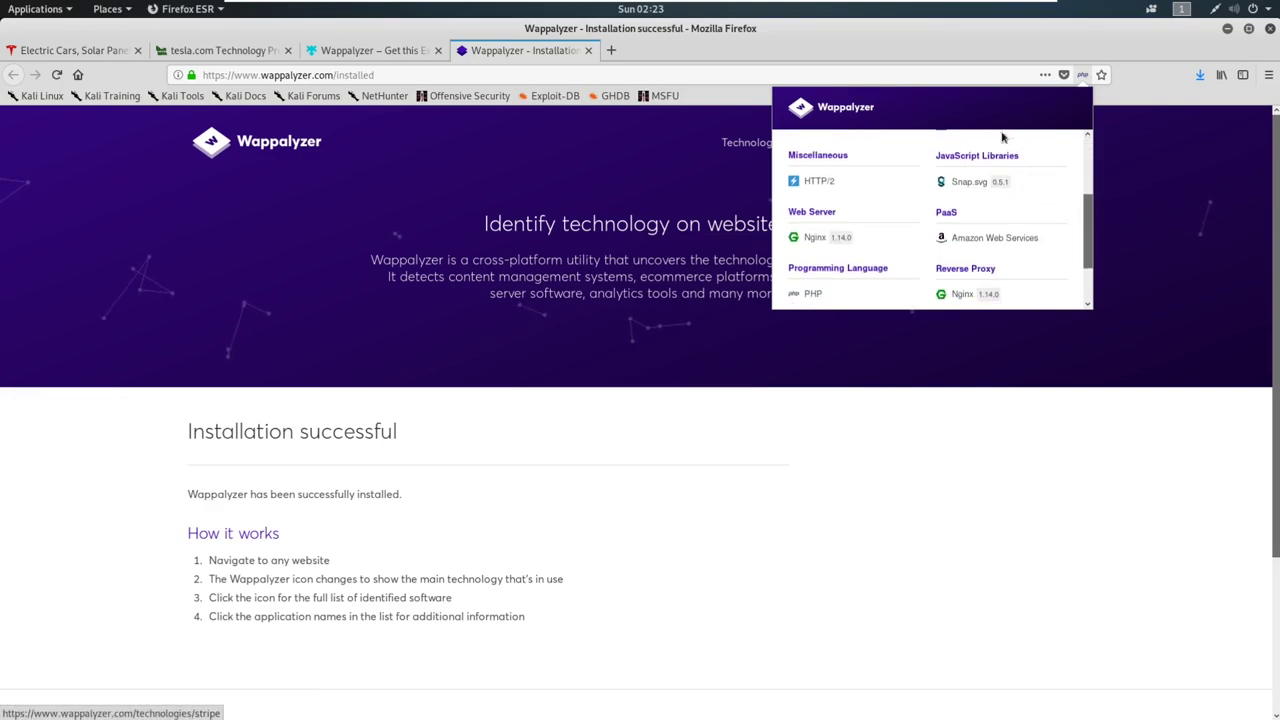
pyautogui.scroll(5, 980, 146)
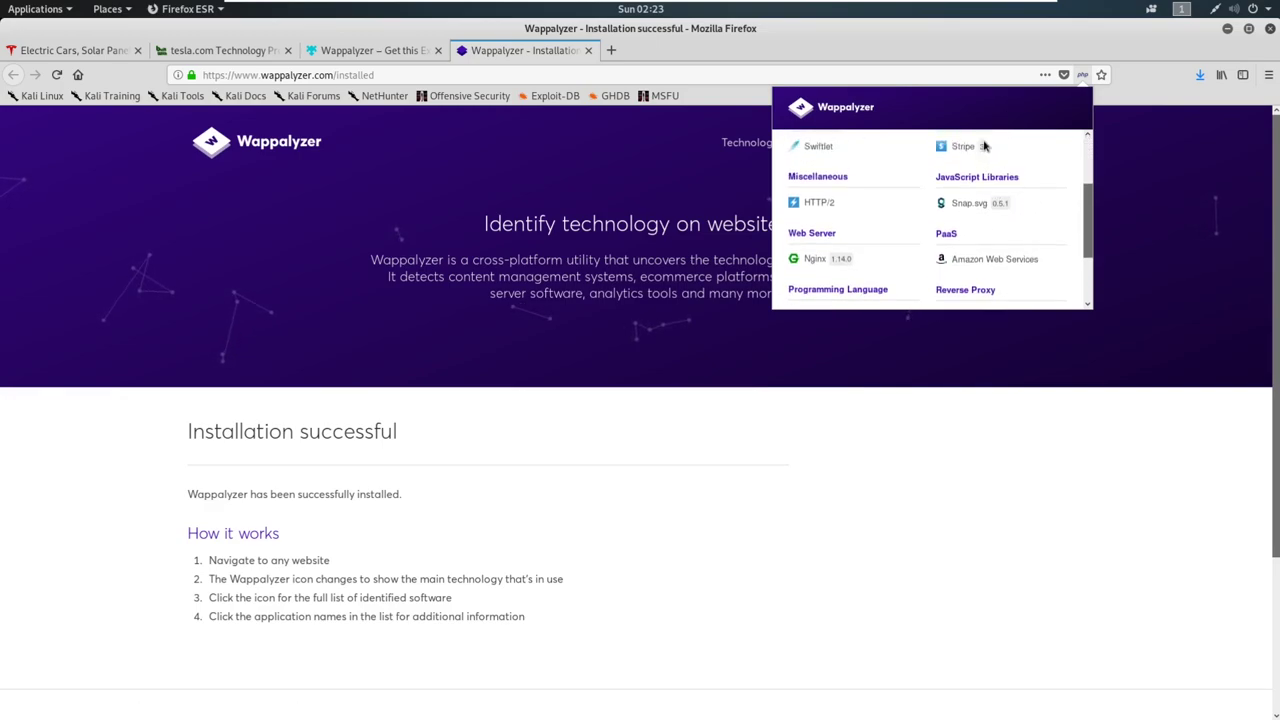
pyautogui.scroll(-6, 853, 235)
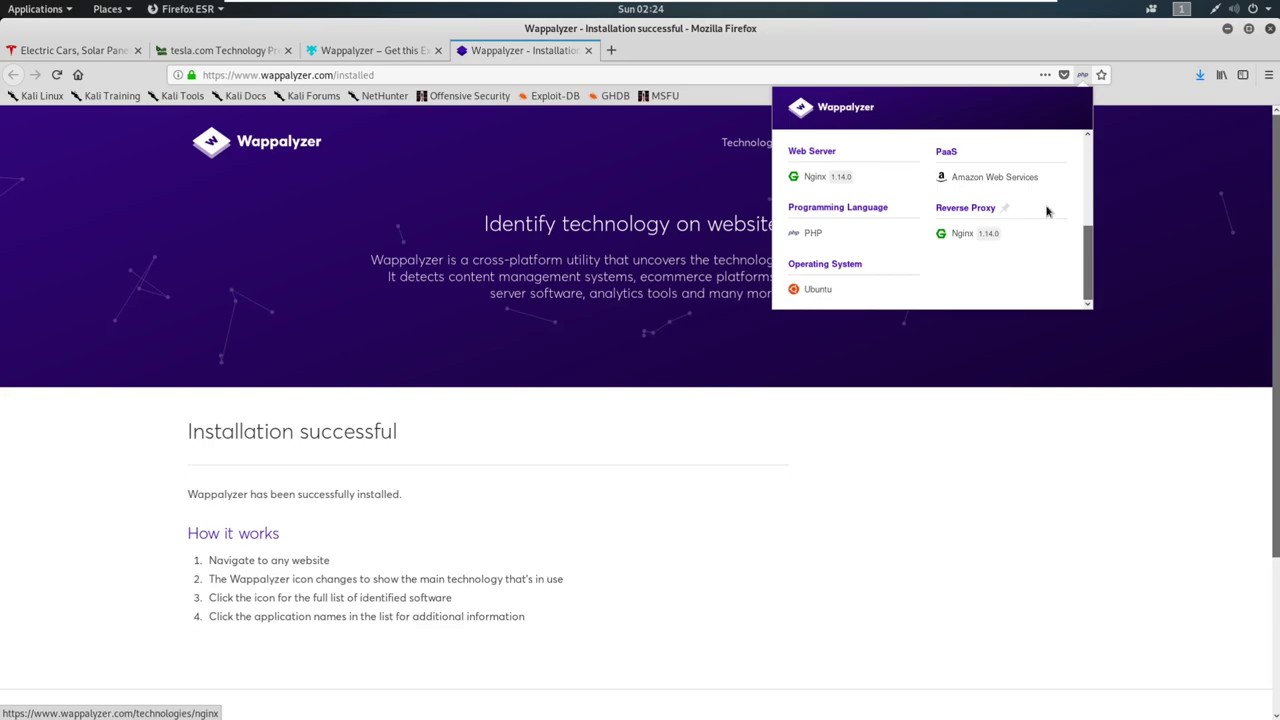
pyautogui.scroll(1, 970, 192)
pyautogui.scroll(3, 972, 192)
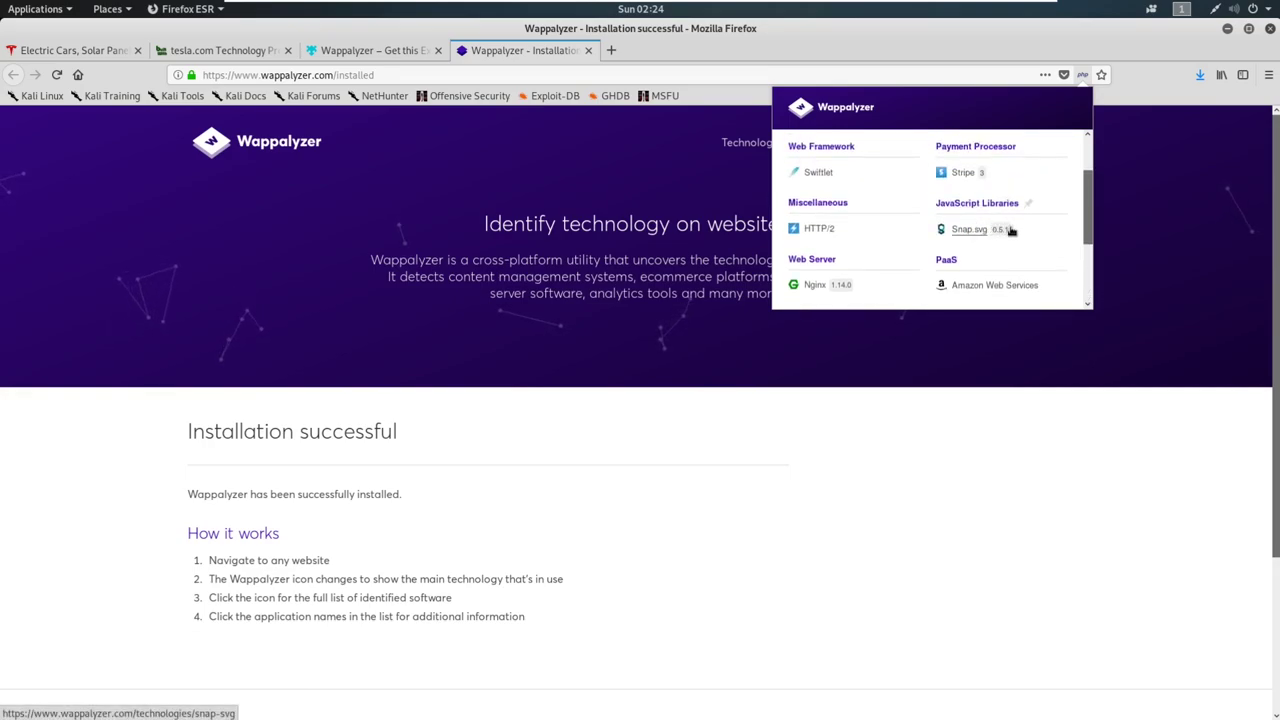
pyautogui.scroll(1, 988, 232)
pyautogui.scroll(2, 970, 221)
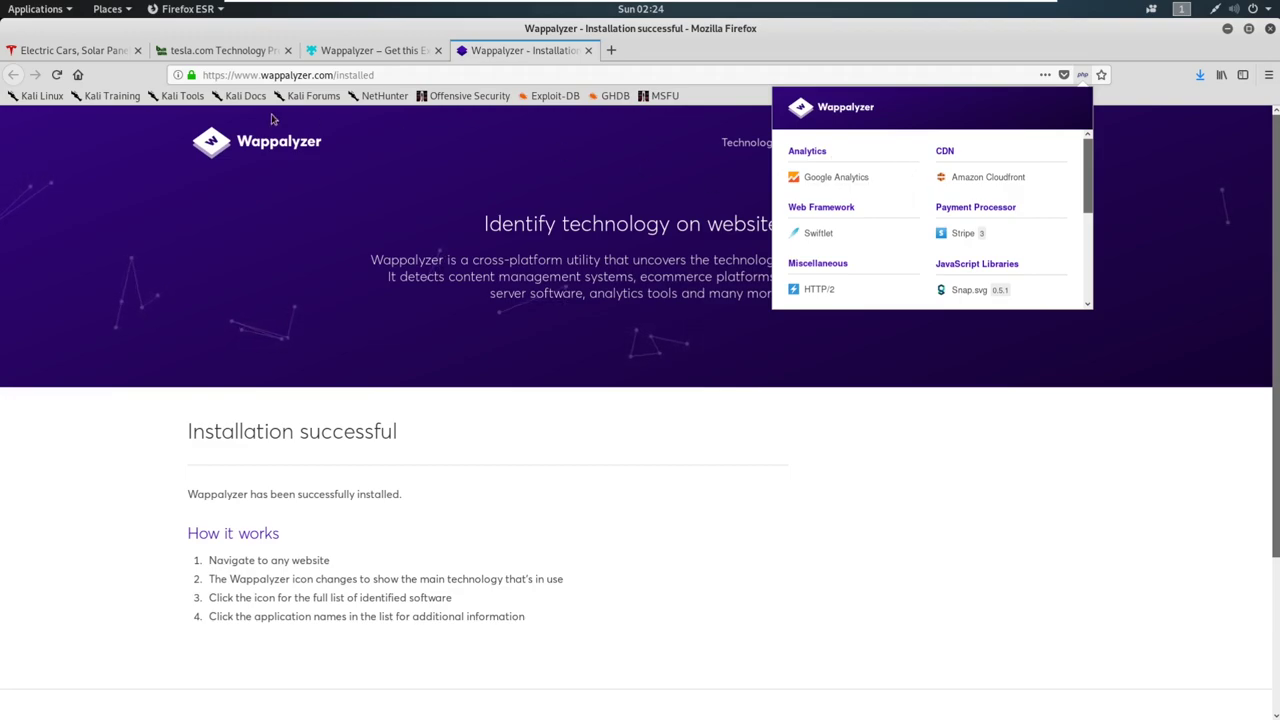
# Go back to the Tesla home page and recheck Wappalyzer's detected technologies before closing the list.
pyautogui.click(60, 50)
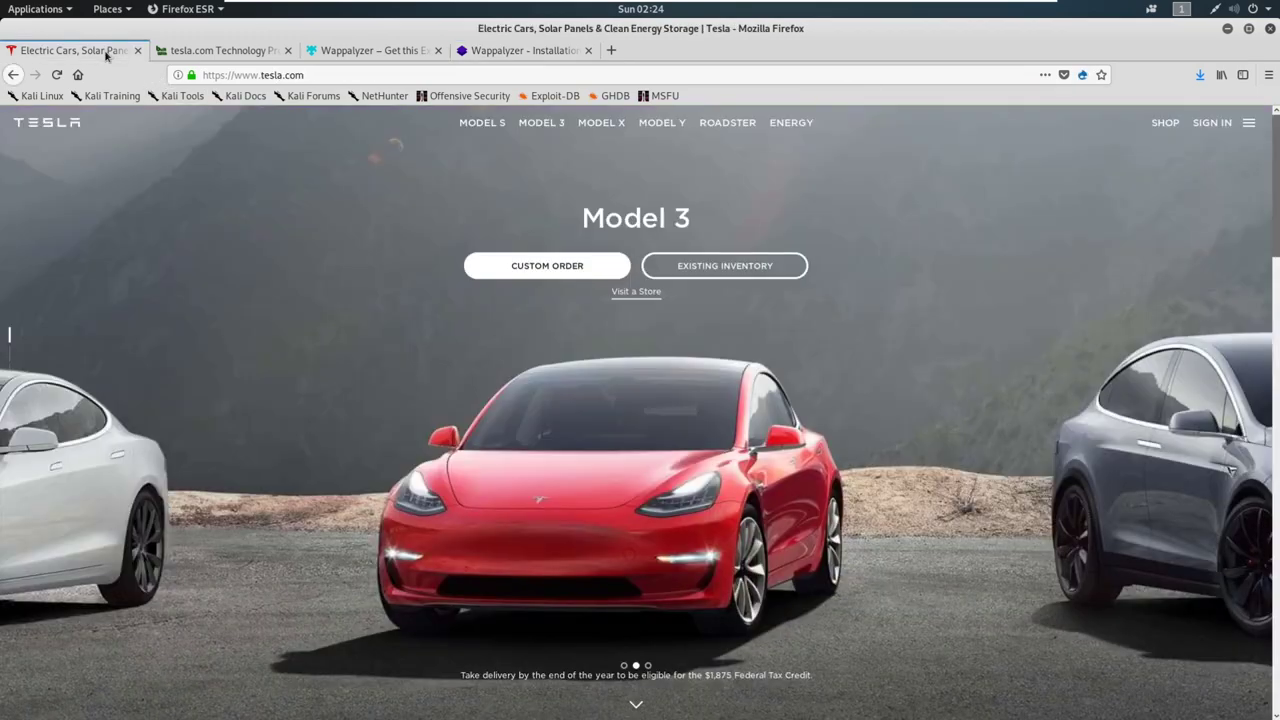
pyautogui.click(1082, 75)
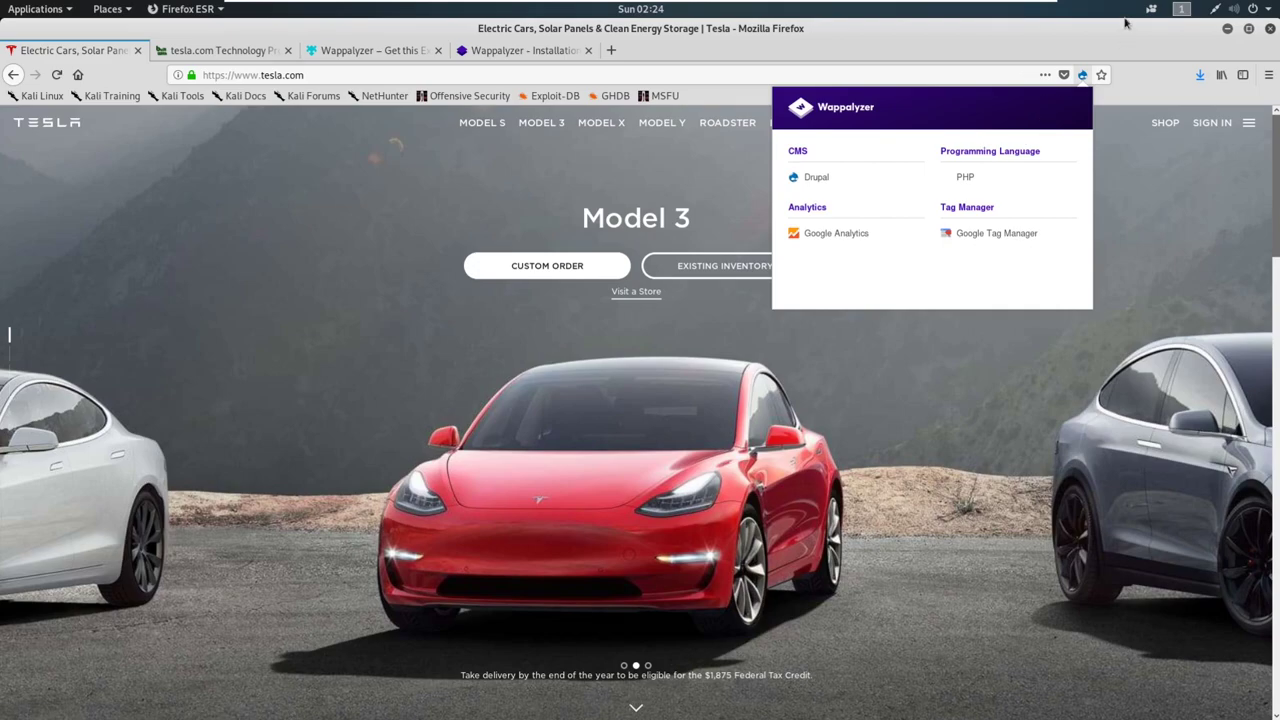
pyautogui.click(1130, 48)
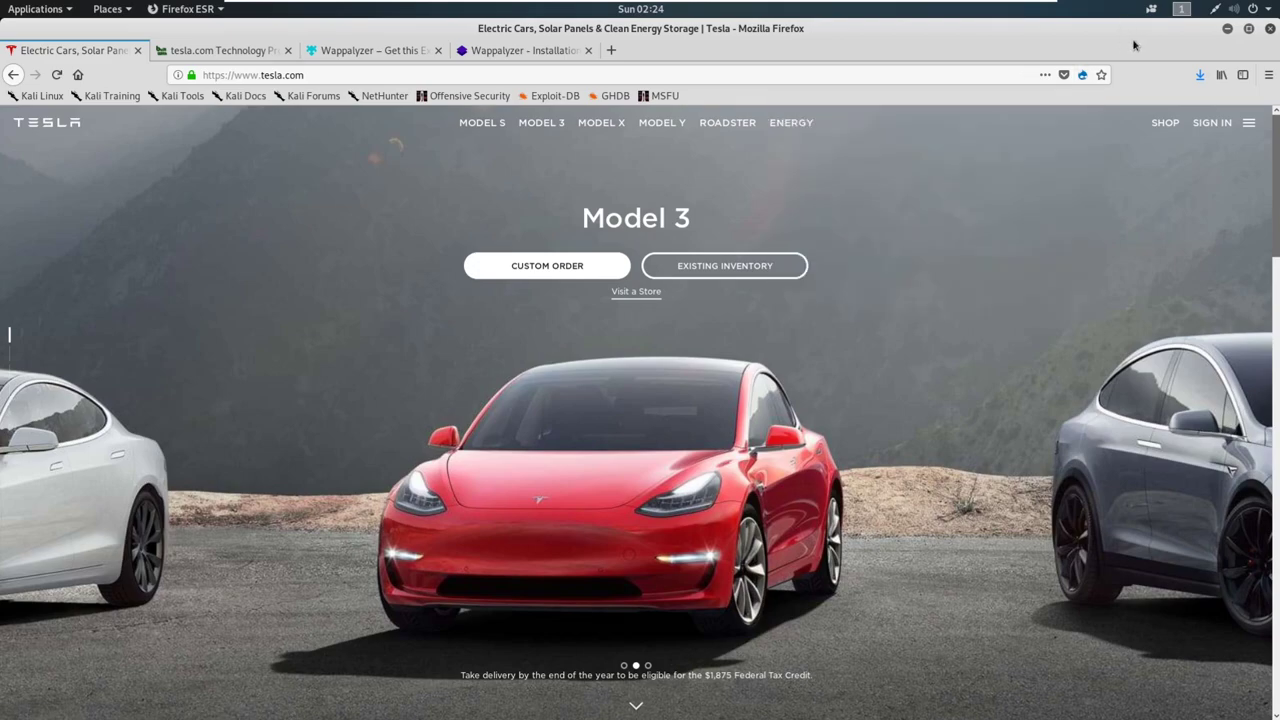
# Minimize Firefox and open a Terminal window, enlarging its text and moving it near the middle of the desktop.
pyautogui.click(1228, 29)
pyautogui.click(72, 12)
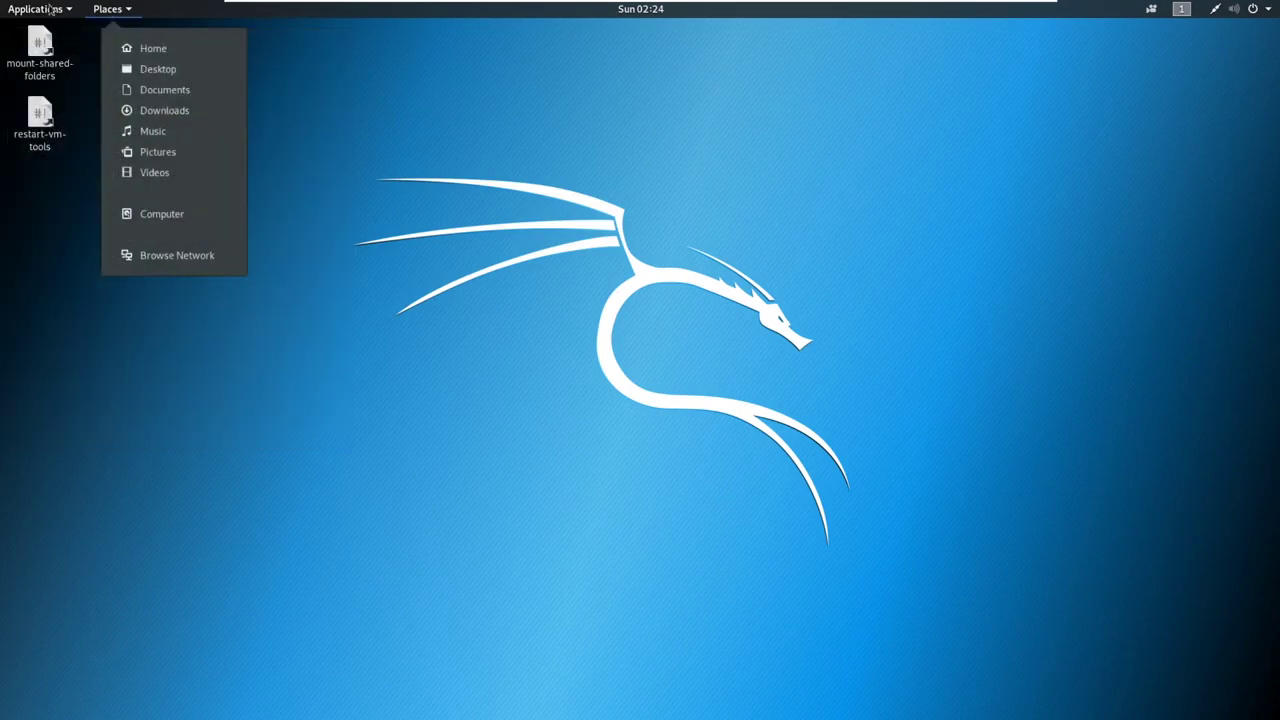
pyautogui.moveTo(50, 10)
pyautogui.click(285, 109)
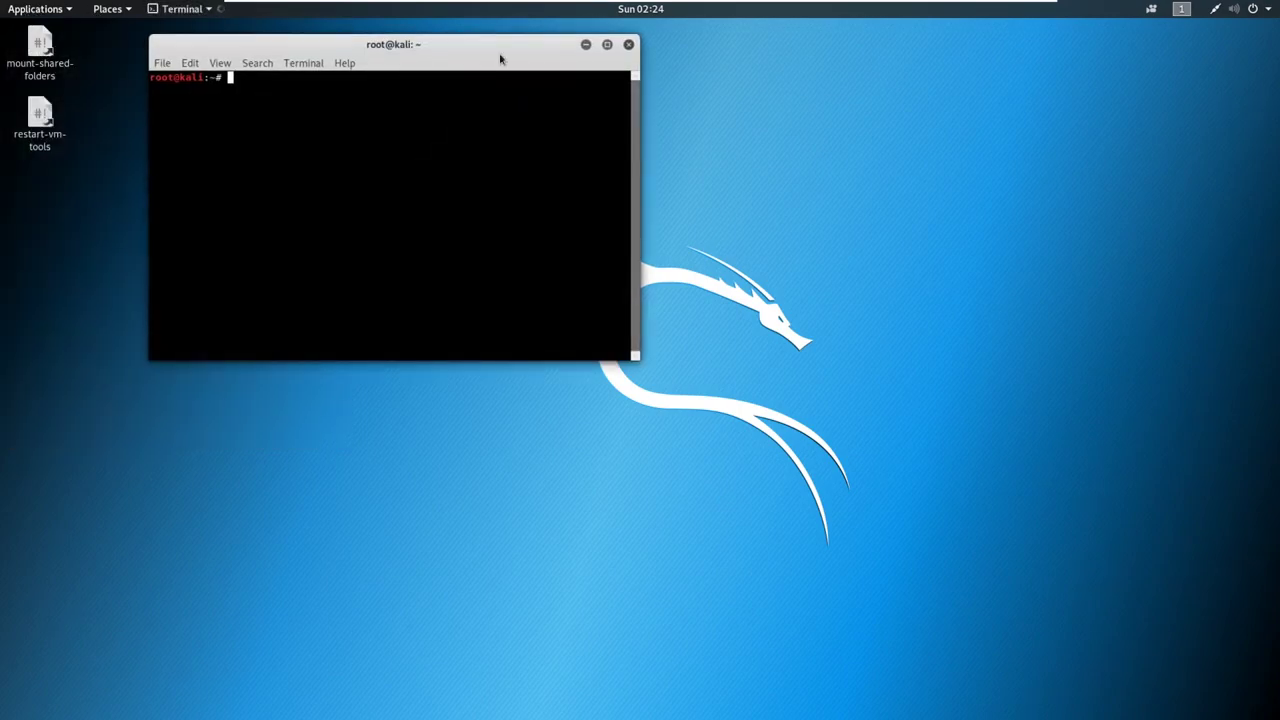
pyautogui.moveTo(501, 59); pyautogui.dragTo(823, 158)
pyautogui.hotkey('ctrl', '+')
pyautogui.hotkey('ctrl', '+')
pyautogui.hotkey('ctrl', '+')
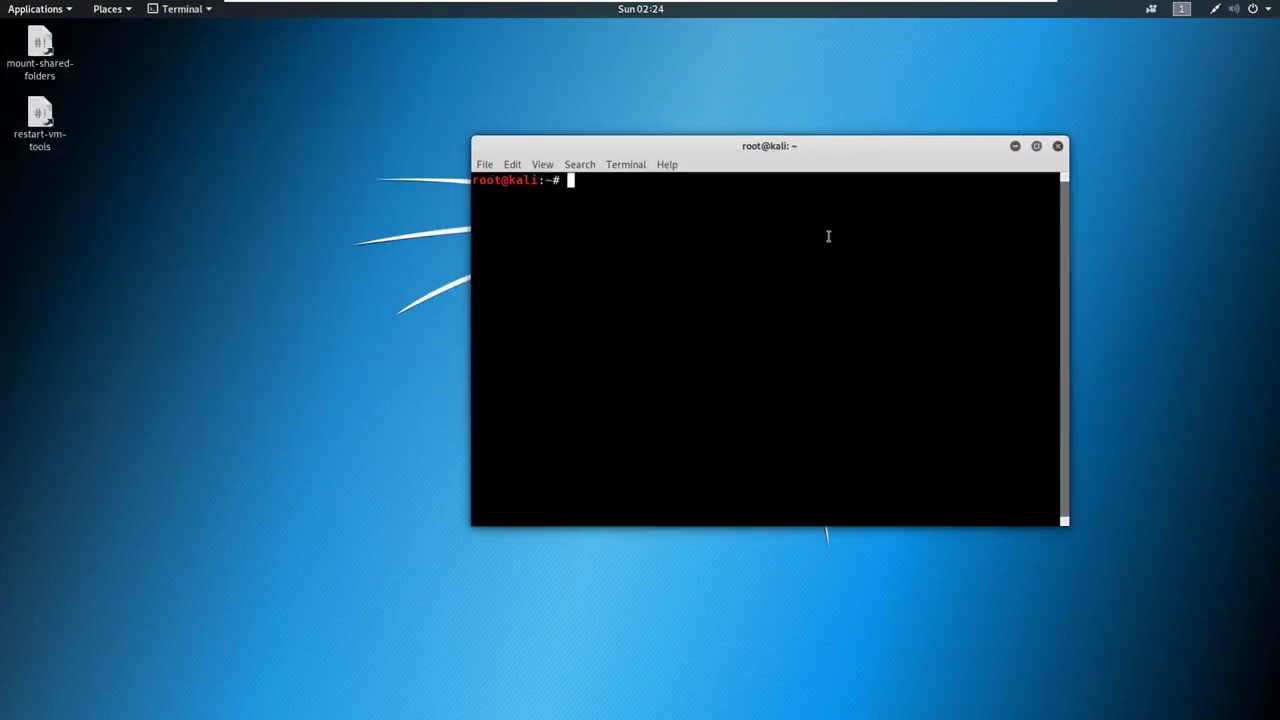
pyautogui.moveTo(917, 157); pyautogui.dragTo(755, 158)
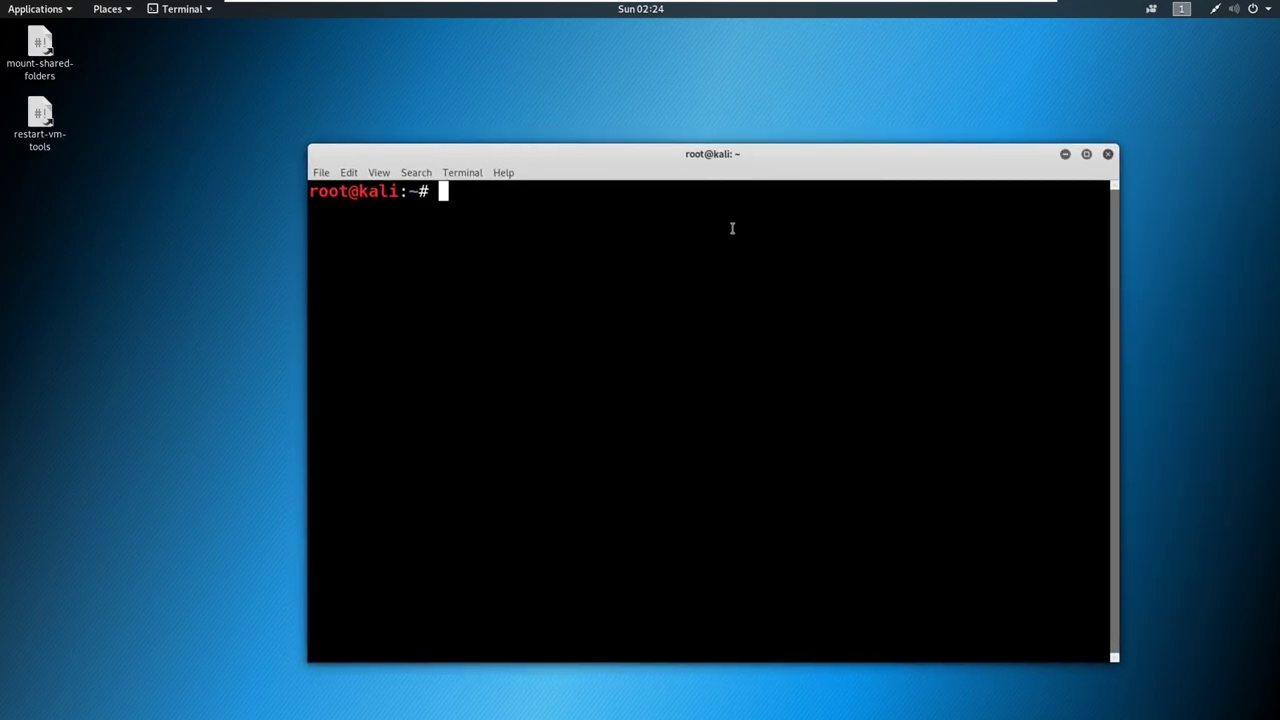
# Run whatweb without arguments and read its usage help, including the target selection options.
pyautogui.write('whatweb')
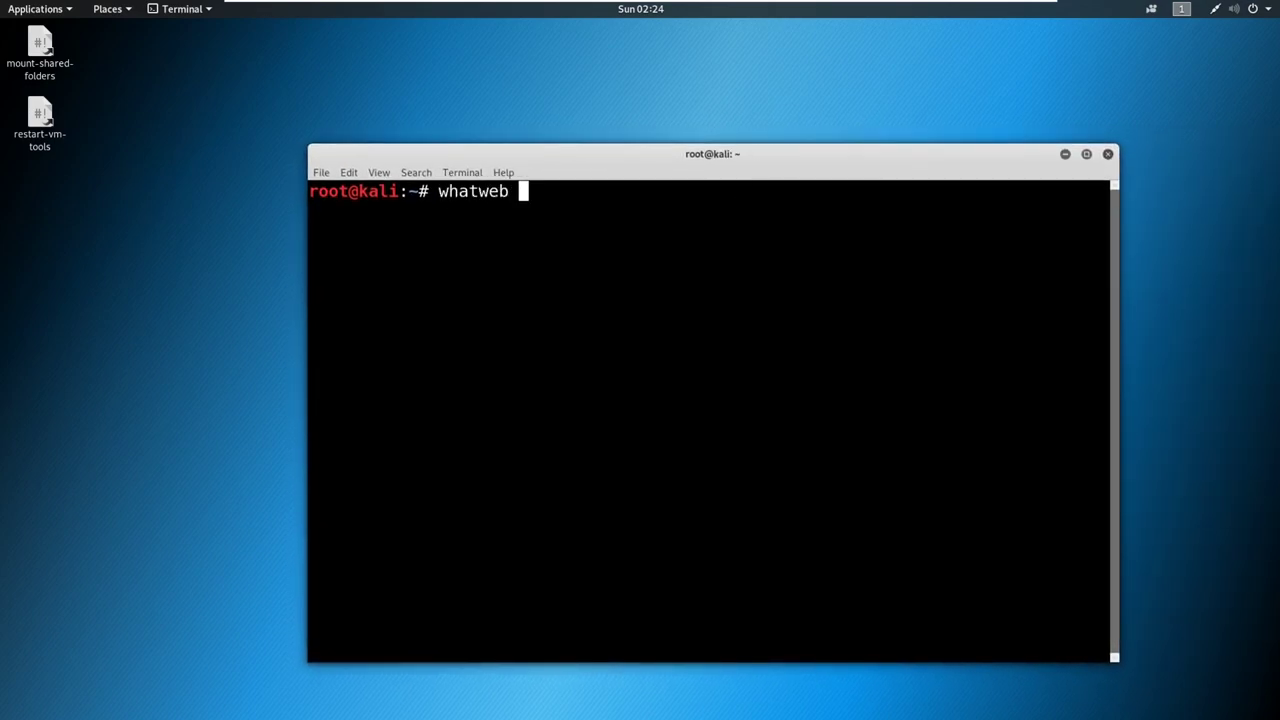
pyautogui.press('Return')
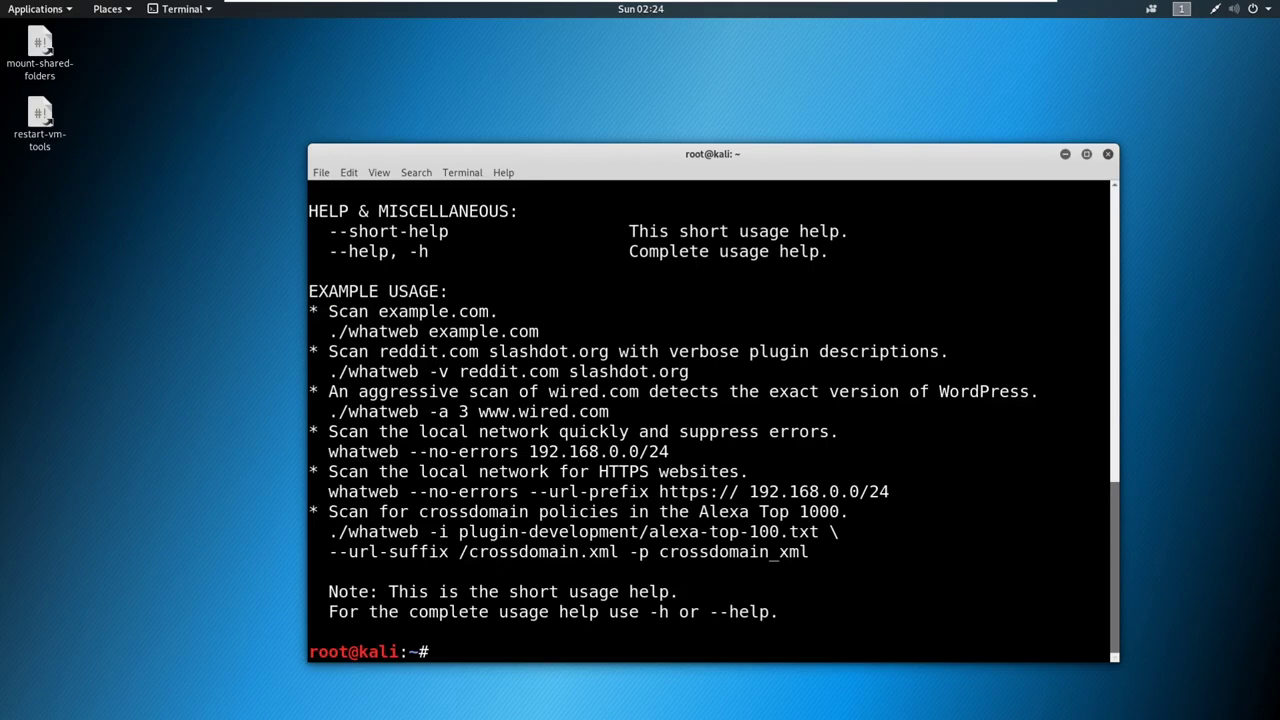
pyautogui.scroll(11, 733, 386)
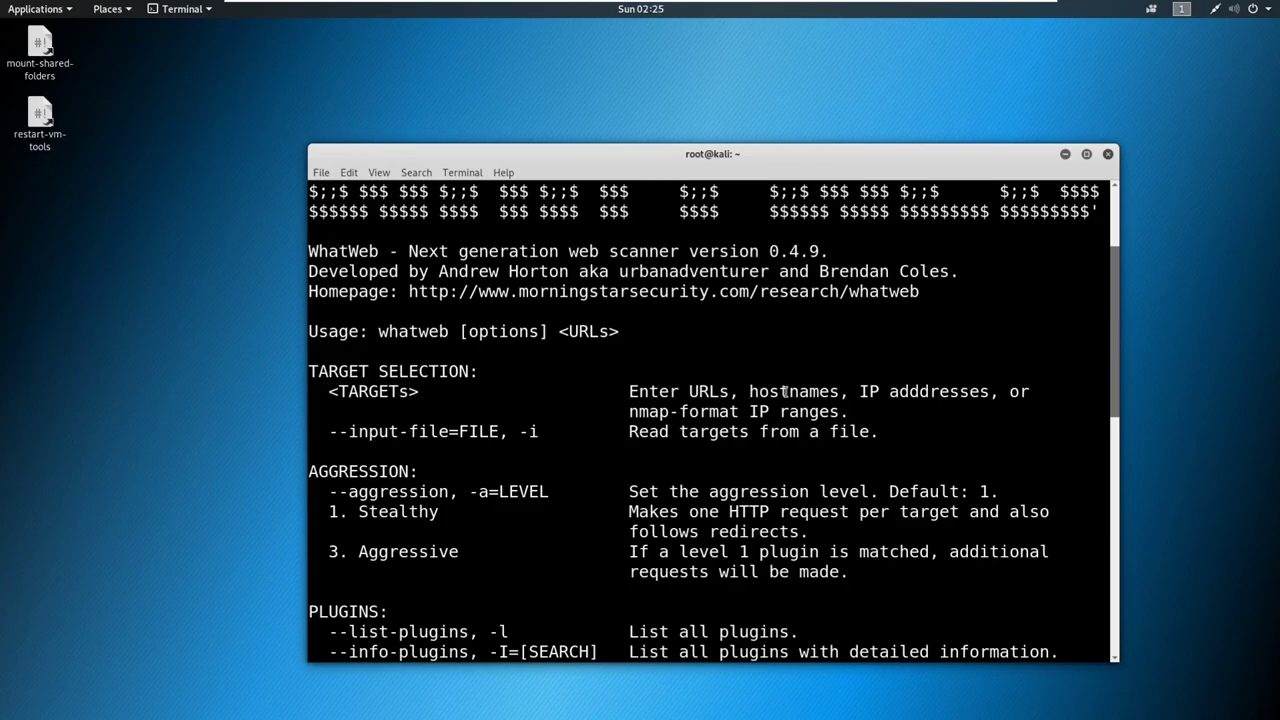
pyautogui.scroll(1, 786, 391)
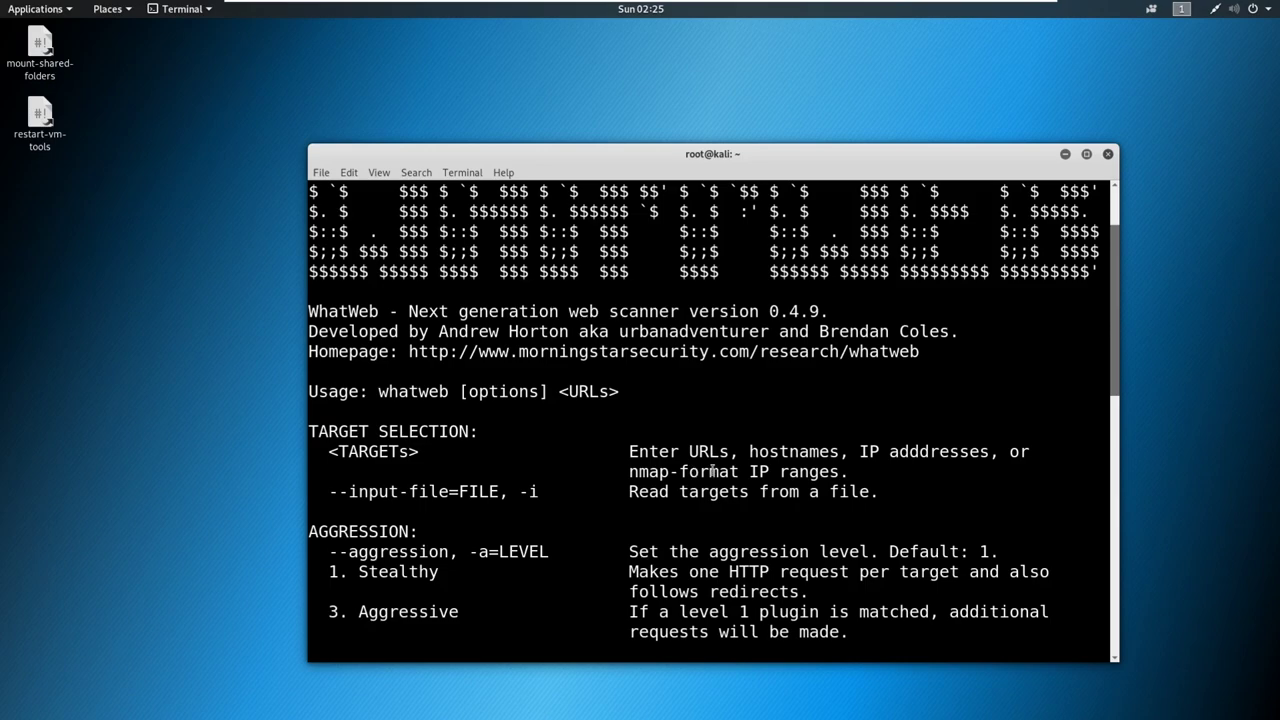
pyautogui.scroll(2, 731, 451)
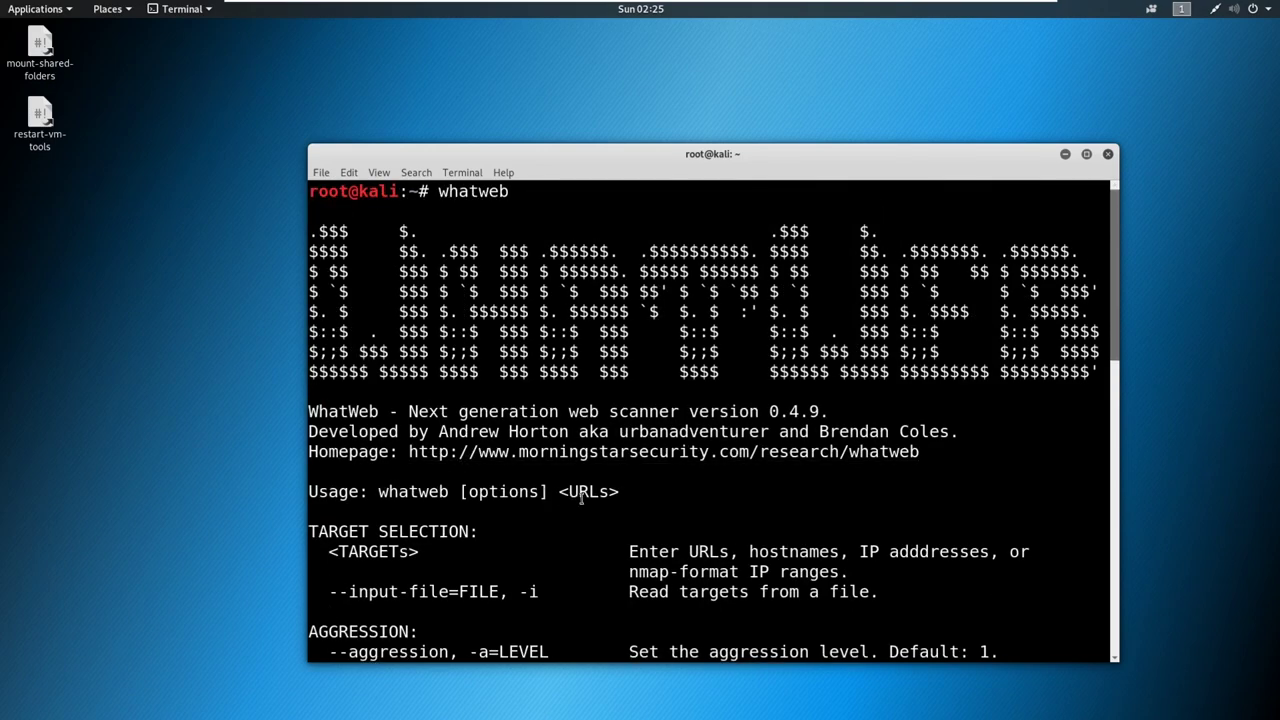
pyautogui.scroll(-15, 581, 497)
pyautogui.write('whatweb ')
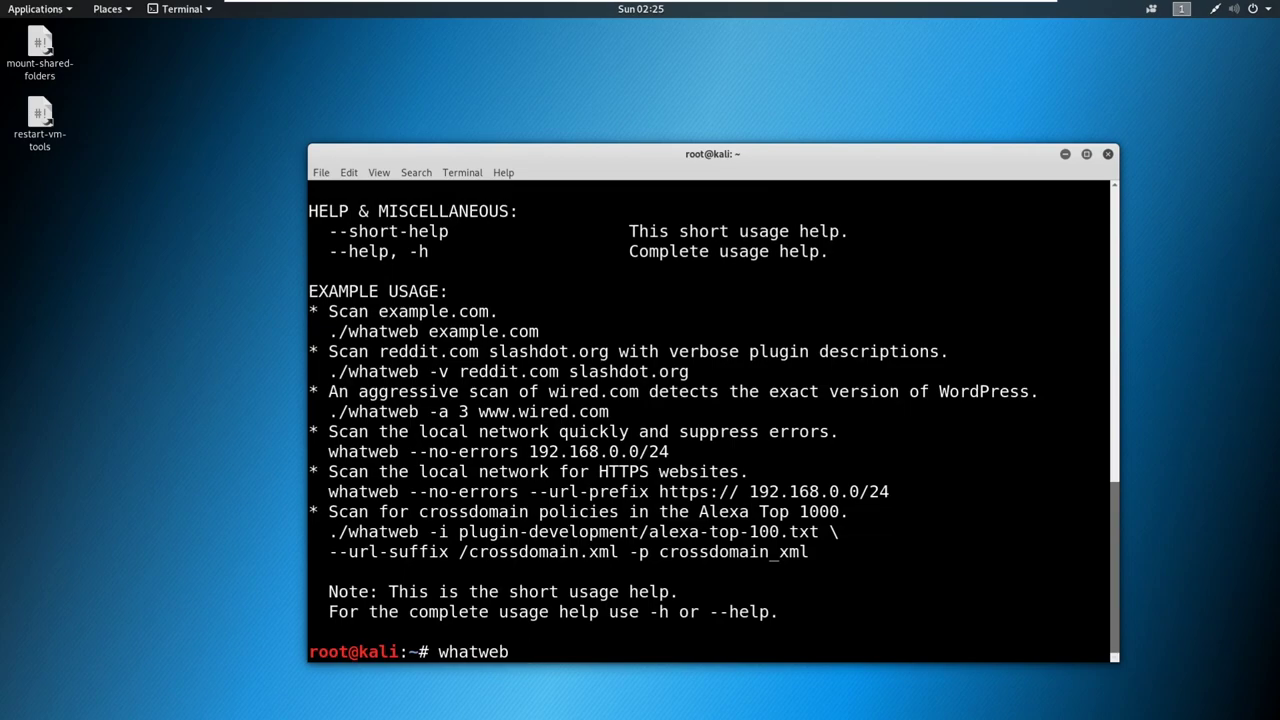
pyautogui.write('https://tesla.com')
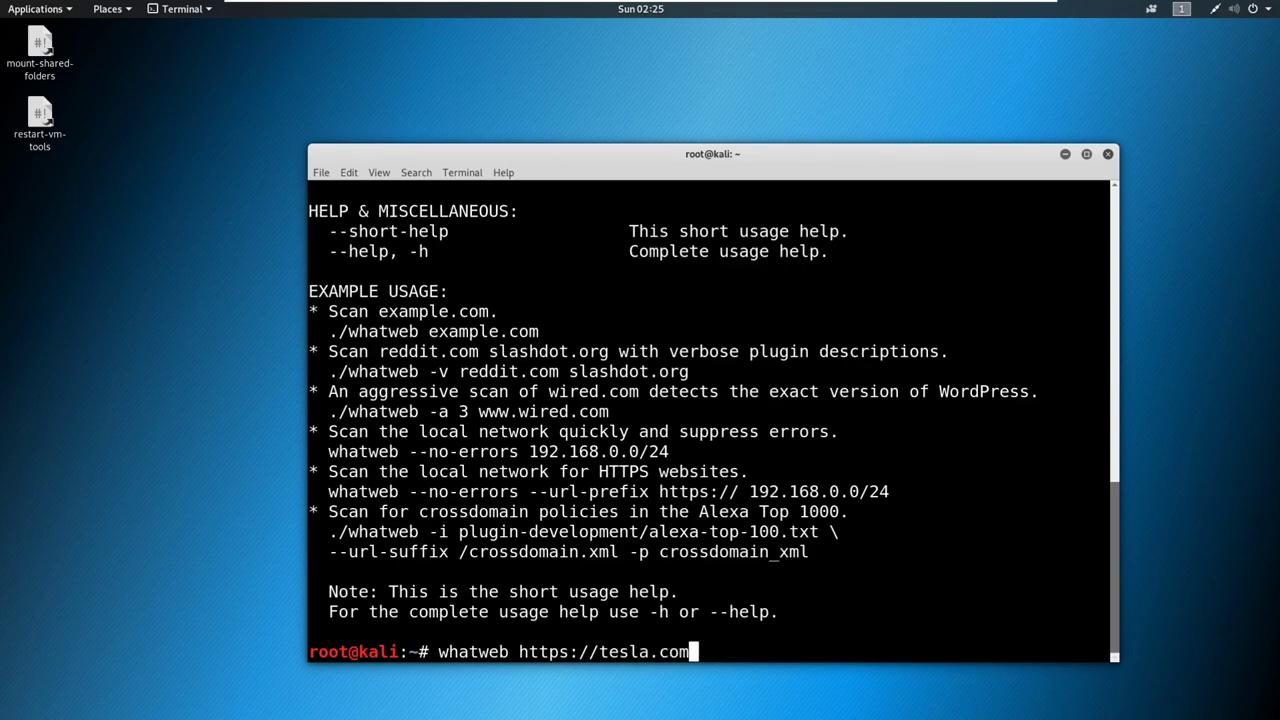
pyautogui.press('Return')
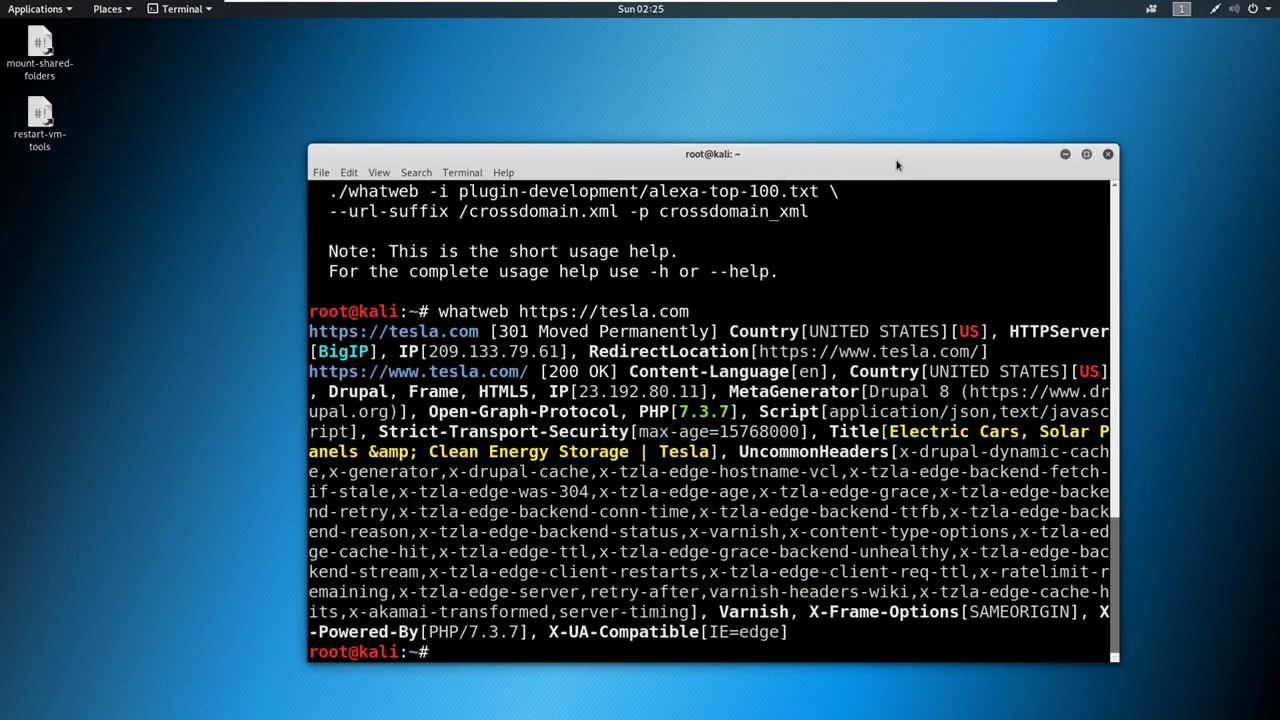
pyautogui.moveTo(900, 165); pyautogui.dragTo(864, 115)
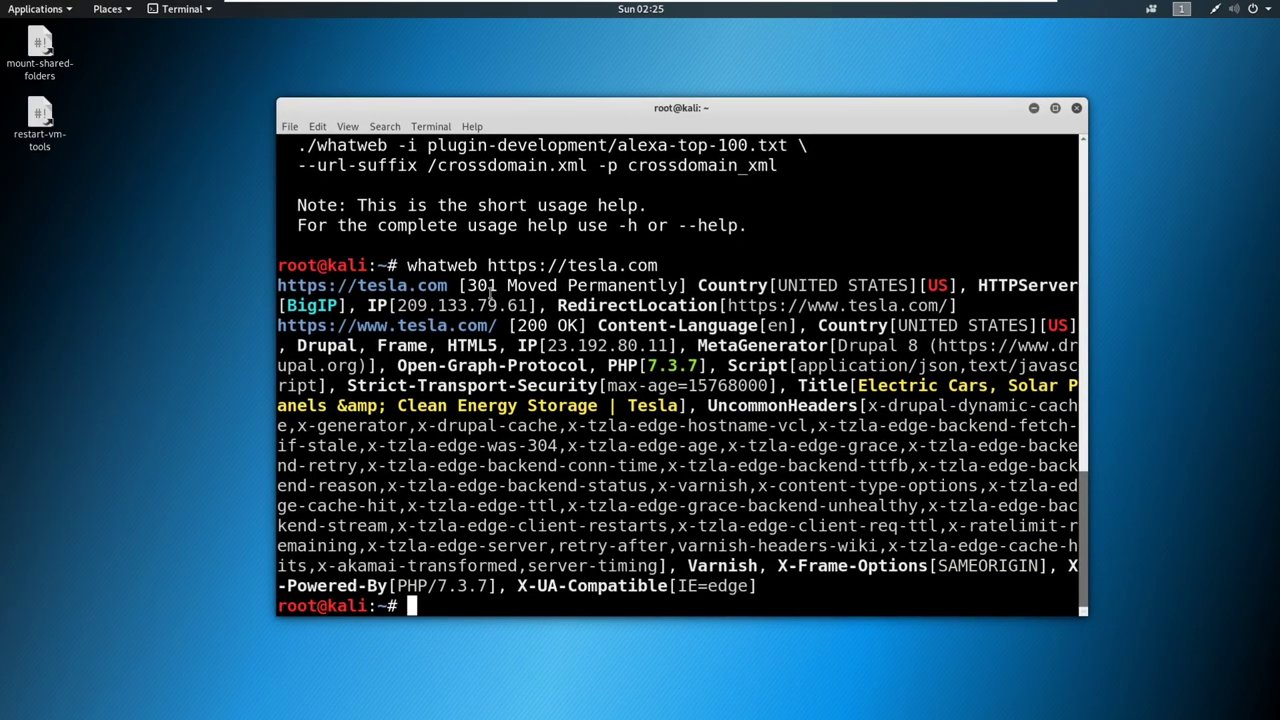
pyautogui.scroll(2, 553, 322)
pyautogui.scroll(12, 553, 322)
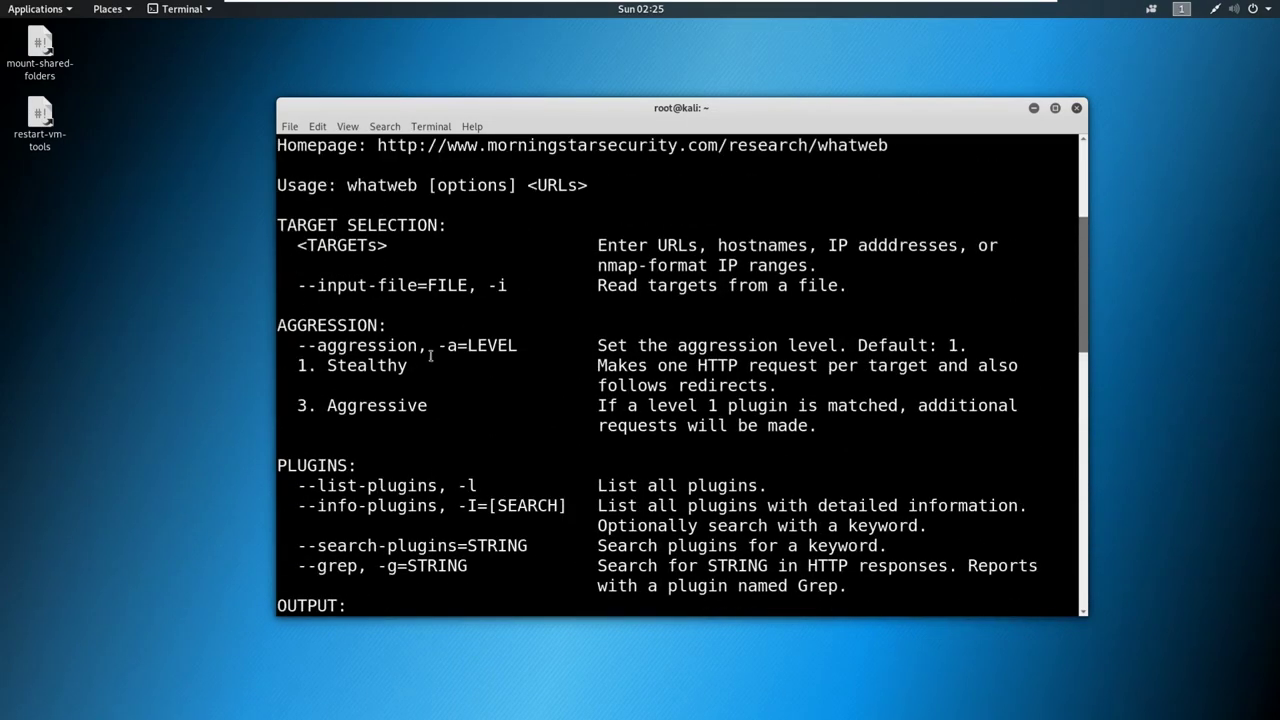
pyautogui.scroll(-3, 430, 355)
pyautogui.scroll(-6, 430, 355)
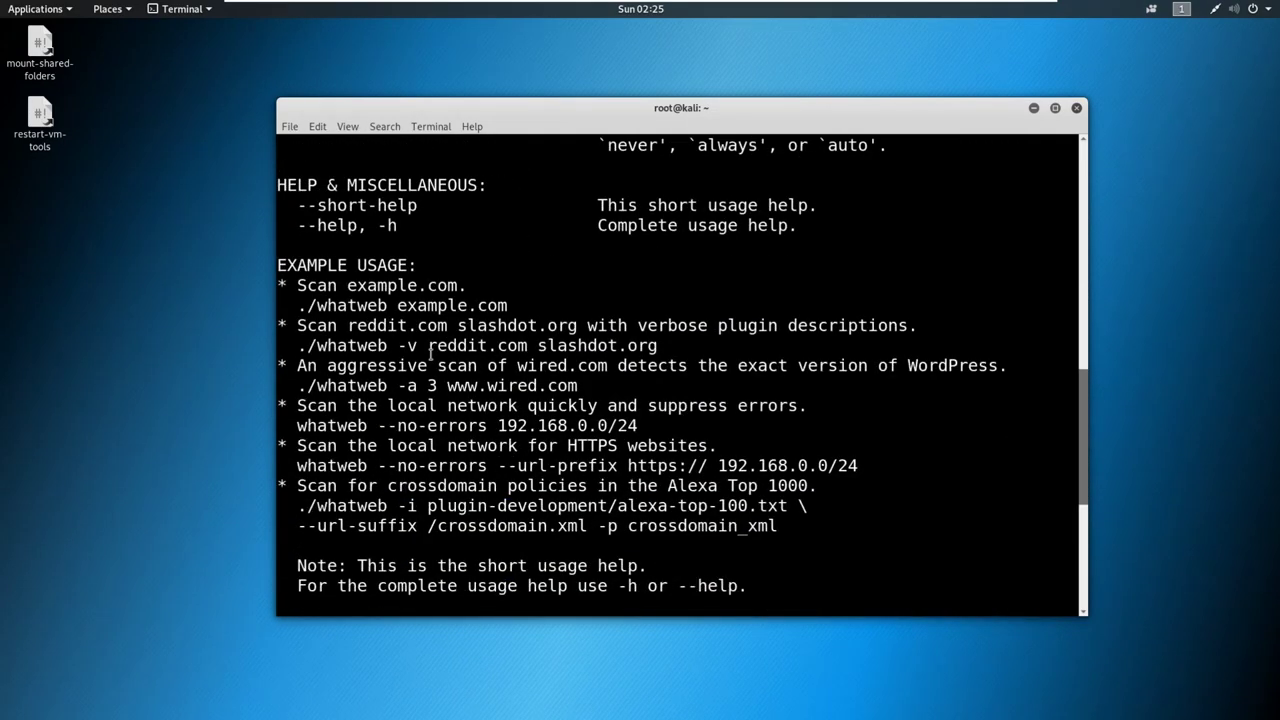
pyautogui.scroll(-6, 414, 357)
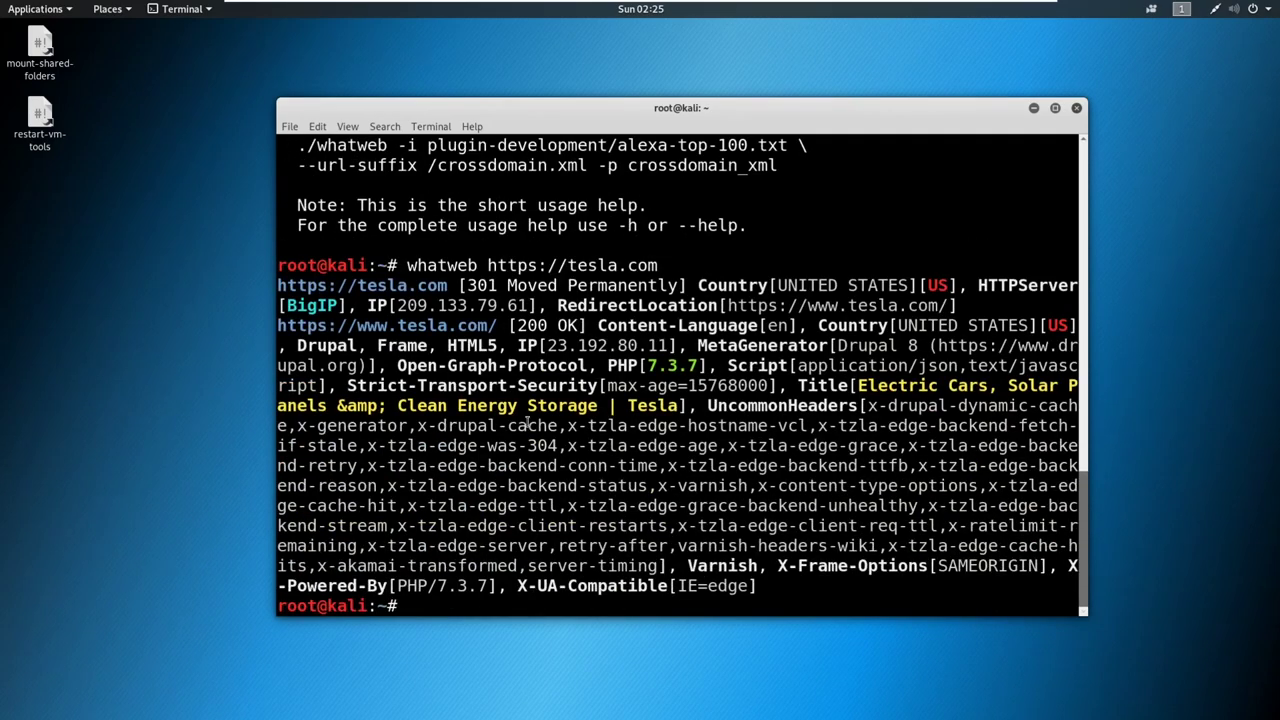
pyautogui.press('Up')
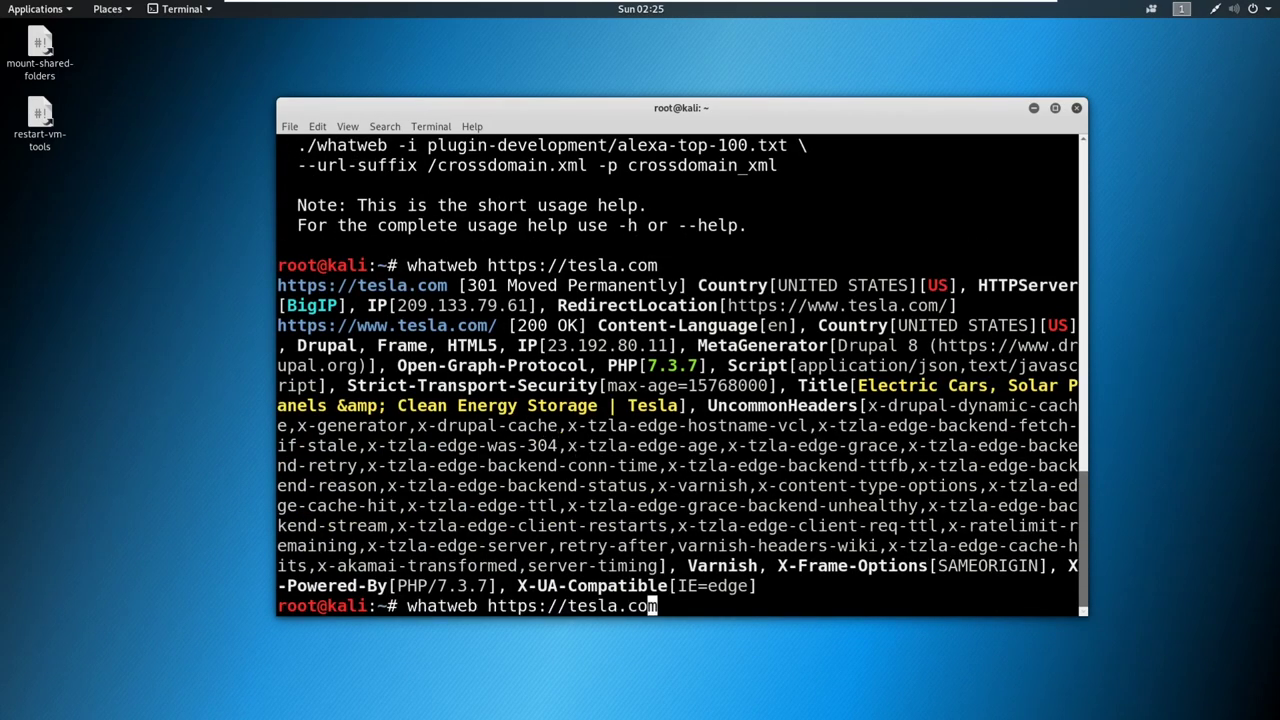
pyautogui.press('Left')
pyautogui.press('Left')
pyautogui.press('Left')
pyautogui.press('Left')
pyautogui.press('Left')
pyautogui.press('Left')
pyautogui.press('Left')
pyautogui.press('Left')
pyautogui.press('Left')
pyautogui.press('BackSpace')
pyautogui.press('BackSpace')
pyautogui.press('BackSpace')
pyautogui.press('BackSpace')
pyautogui.press('BackSpace')
pyautogui.press('BackSpace')
pyautogui.press('BackSpace')
pyautogui.press('BackSpace')
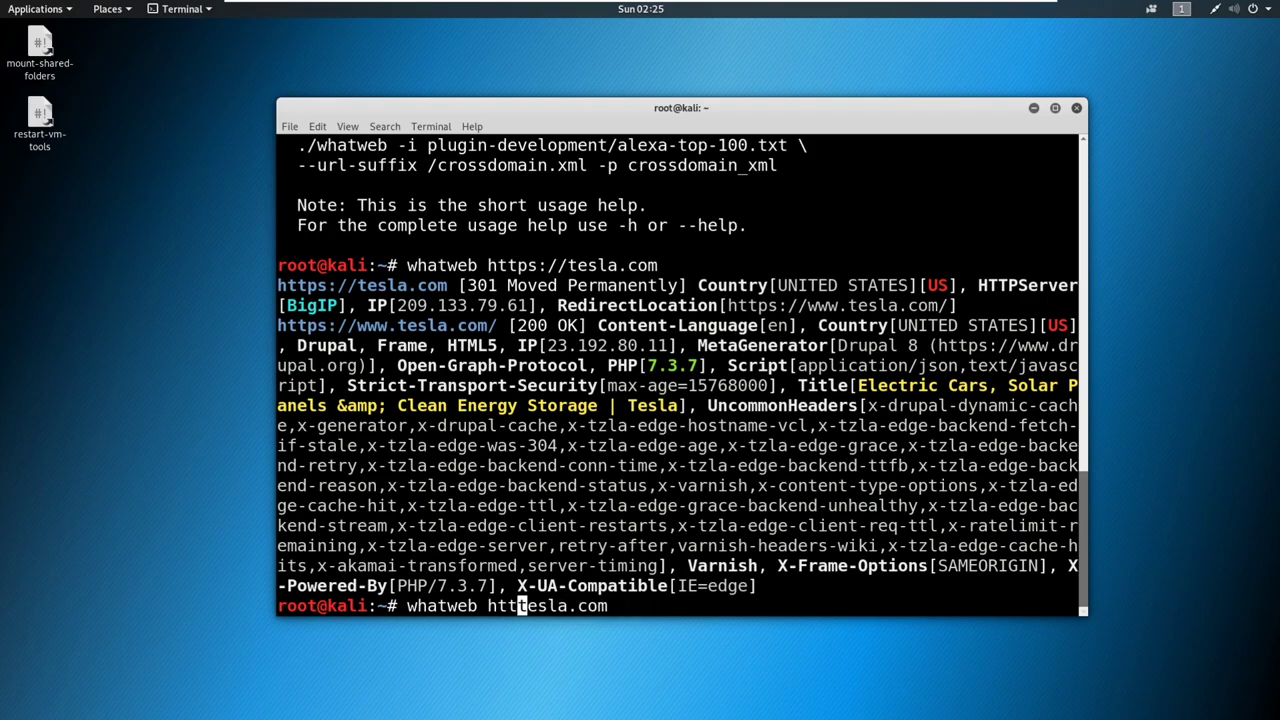
pyautogui.press('Return')
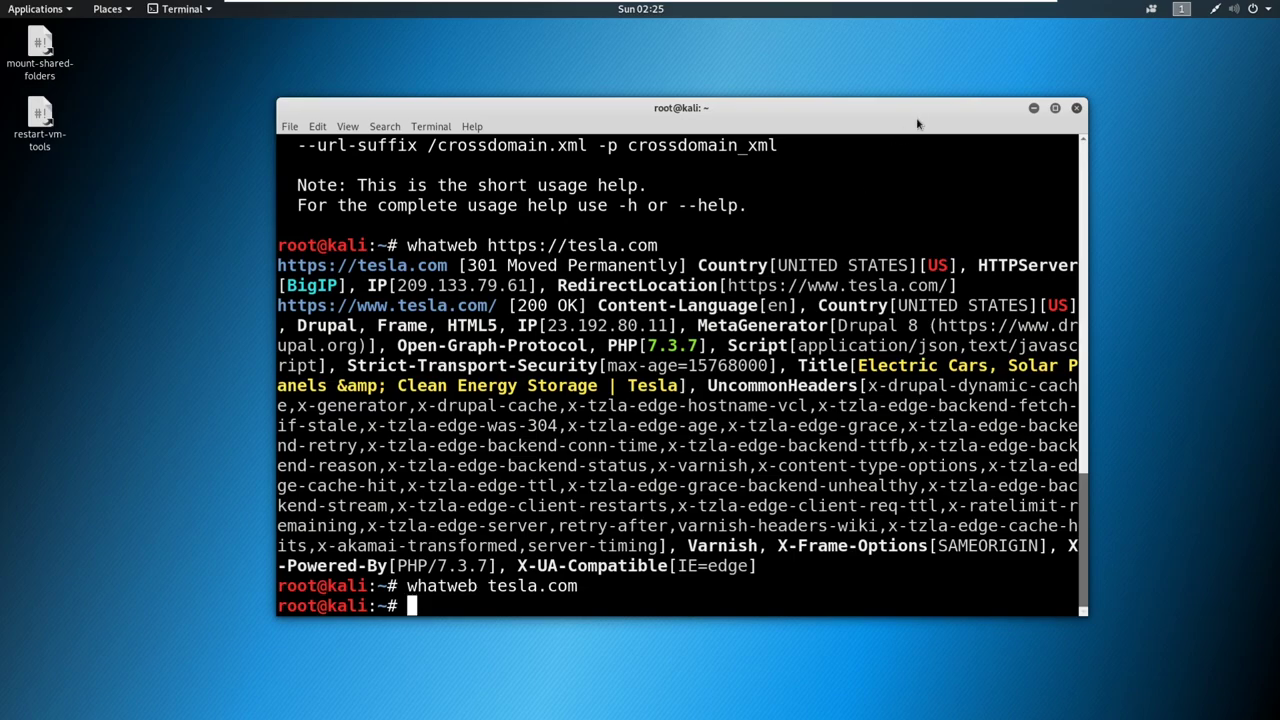
pyautogui.click(1054, 108)
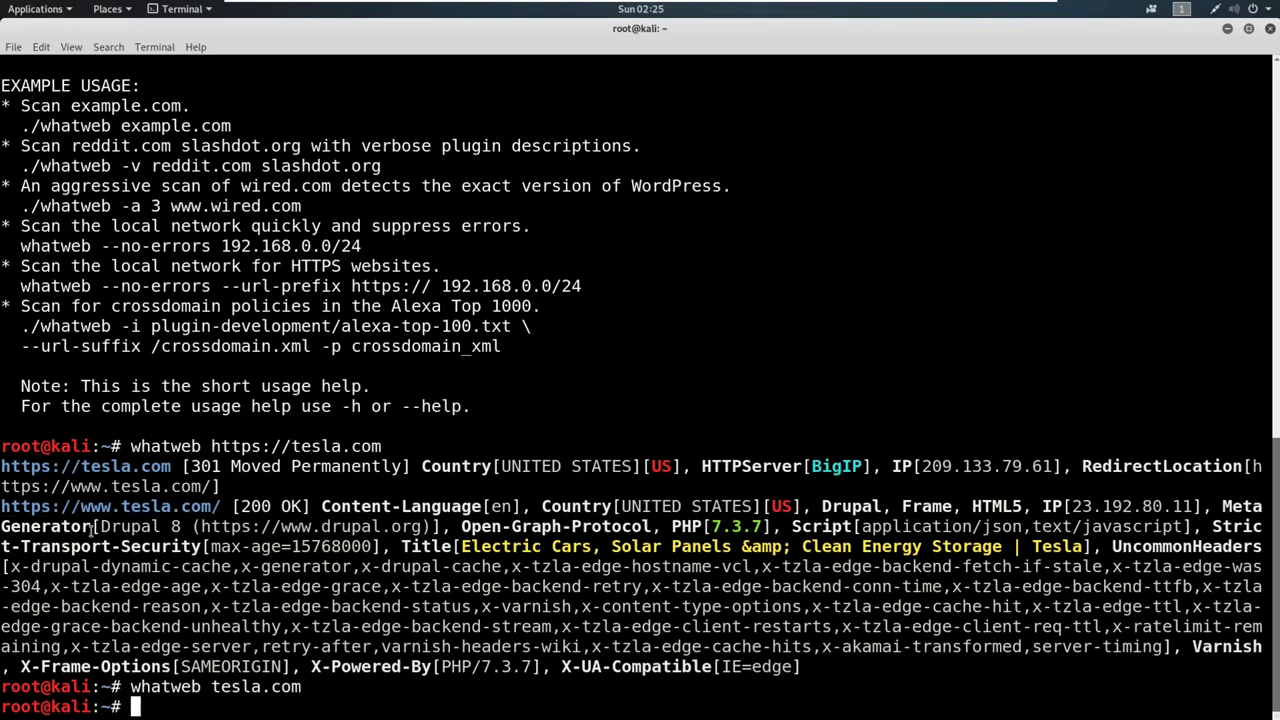
pyautogui.moveTo(98, 526); pyautogui.dragTo(182, 527)
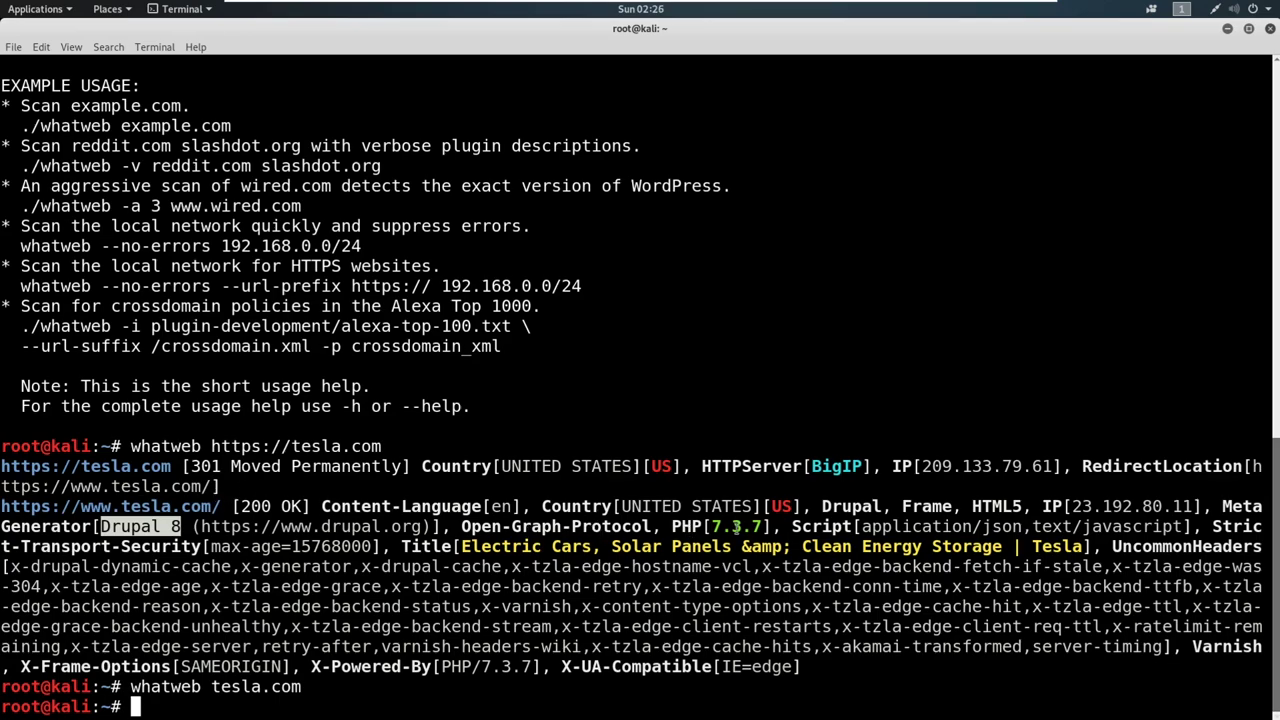
pyautogui.moveTo(712, 526); pyautogui.dragTo(762, 527)
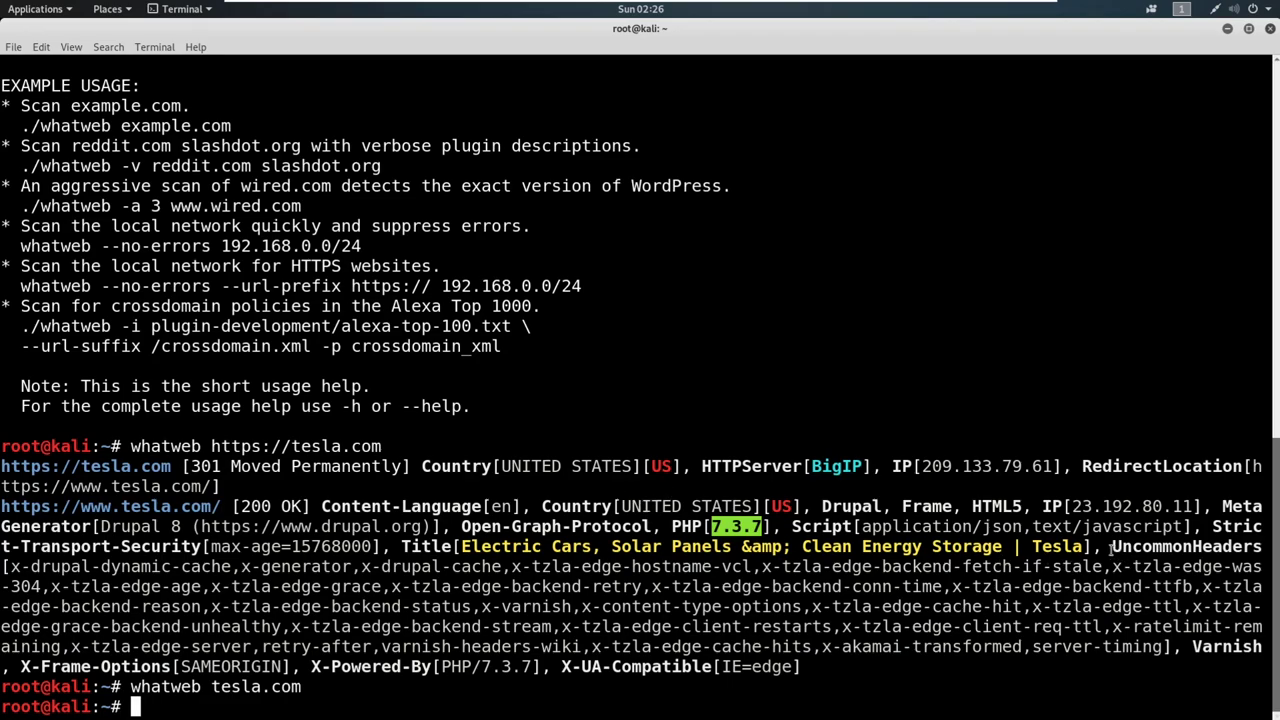
pyautogui.moveTo(1110, 546); pyautogui.dragTo(1210, 556)
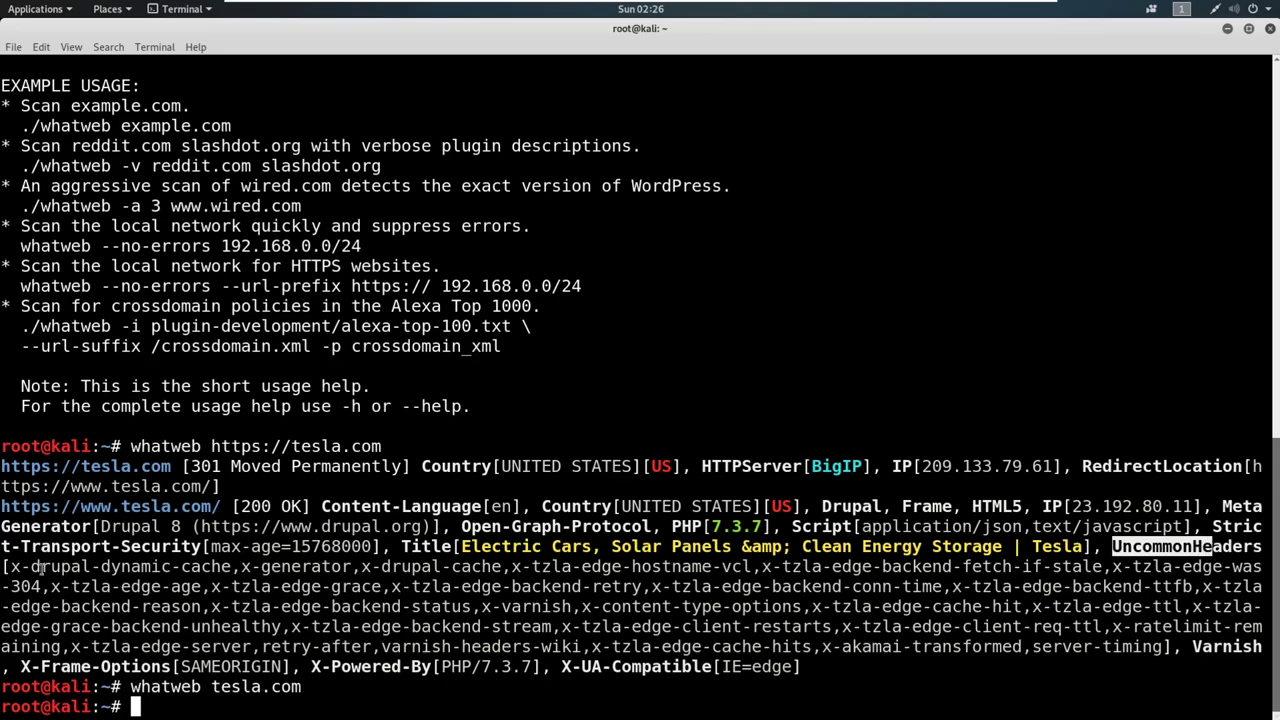
pyautogui.moveTo(14, 567); pyautogui.dragTo(1163, 646)
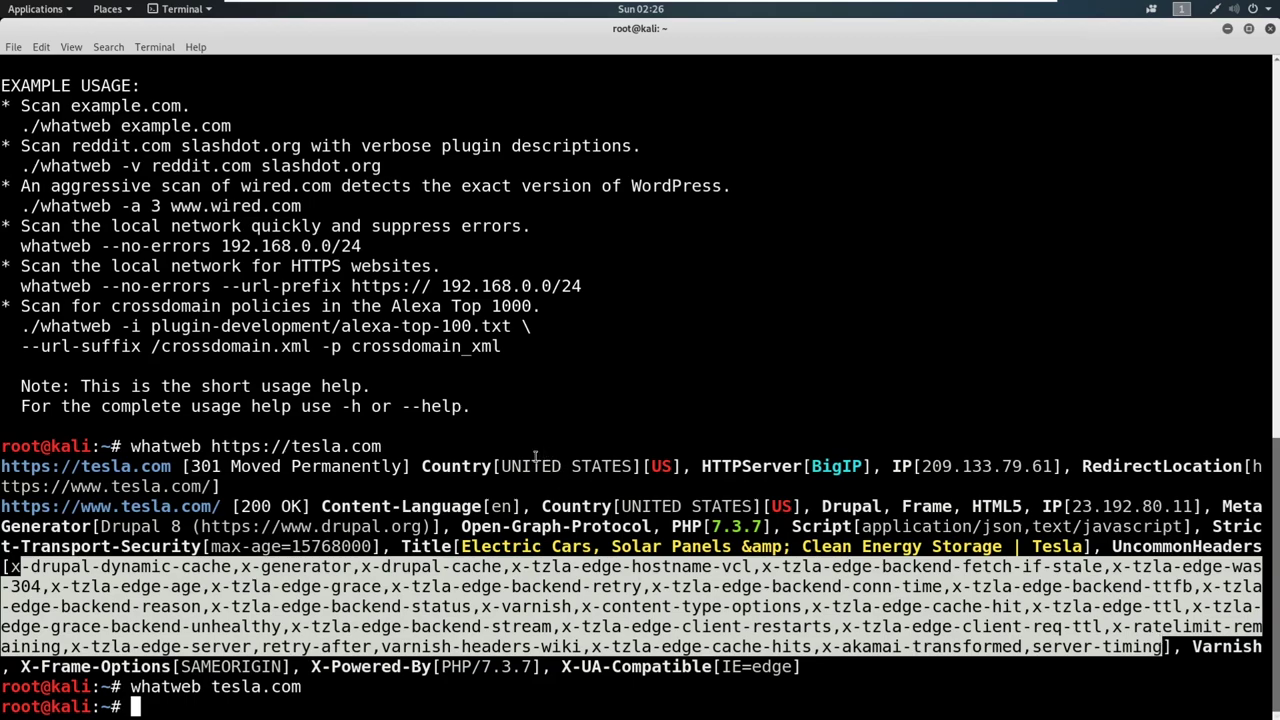
pyautogui.click(489, 538)
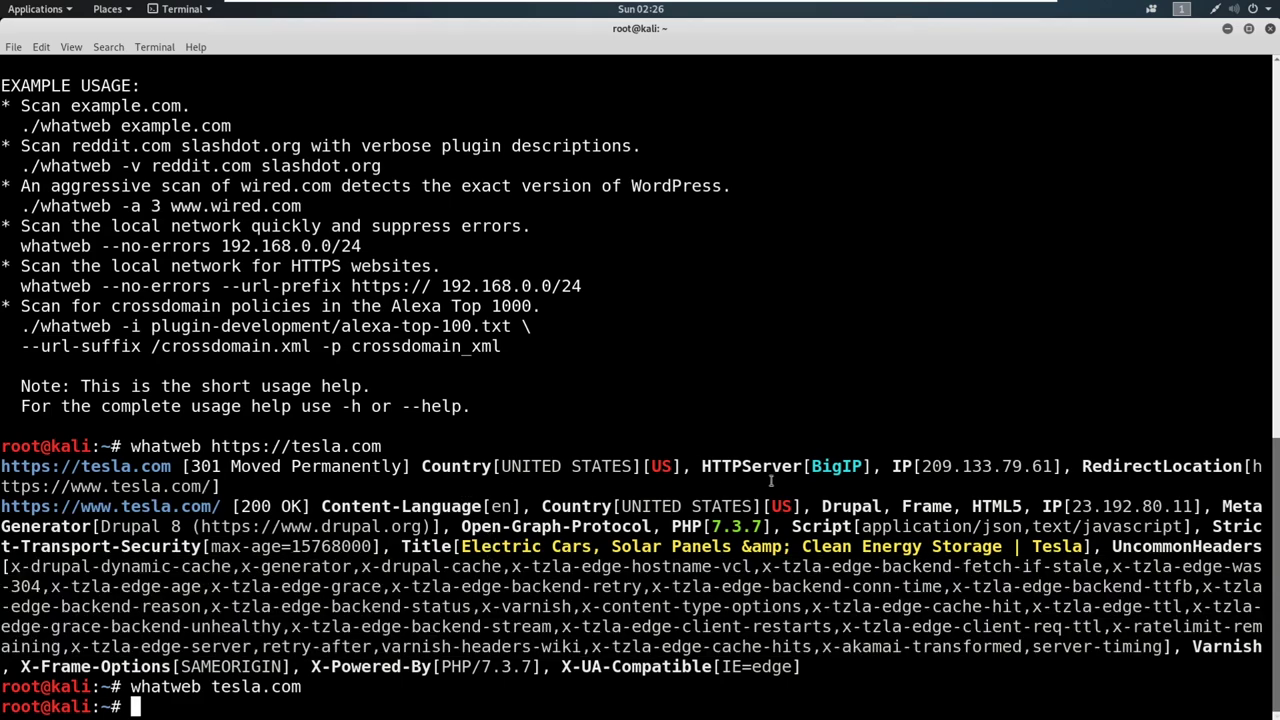
pyautogui.moveTo(1073, 507); pyautogui.dragTo(1188, 510)
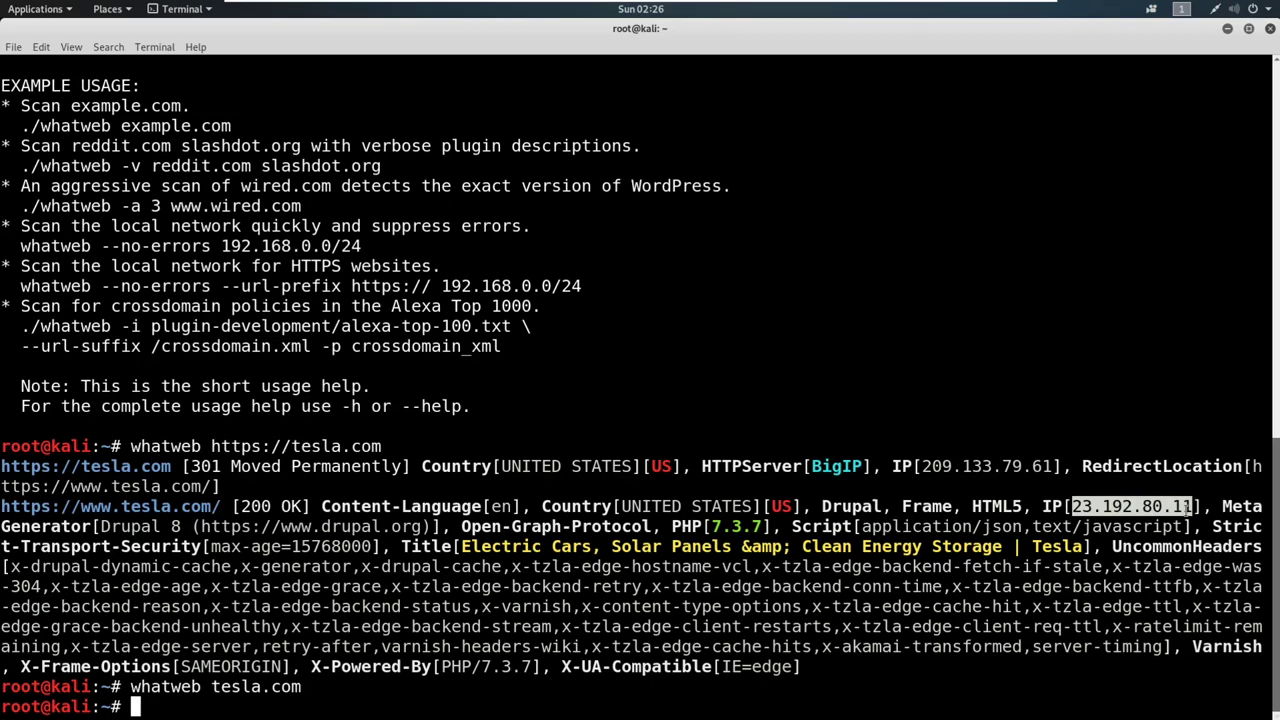
pyautogui.click(968, 451)
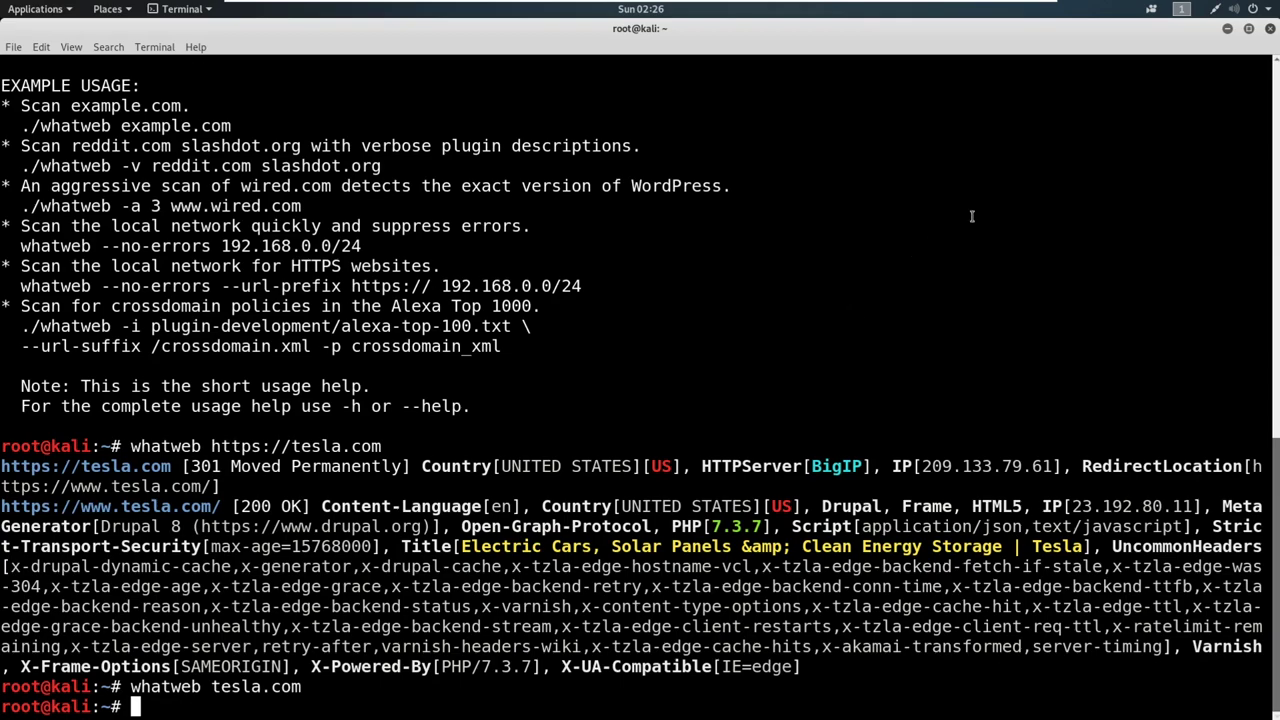
# Restore the terminal to its smaller window and switch to Firefox to review tesla.com's Wappalyzer results and BuiltWith technology profile.
pyautogui.click(1248, 29)
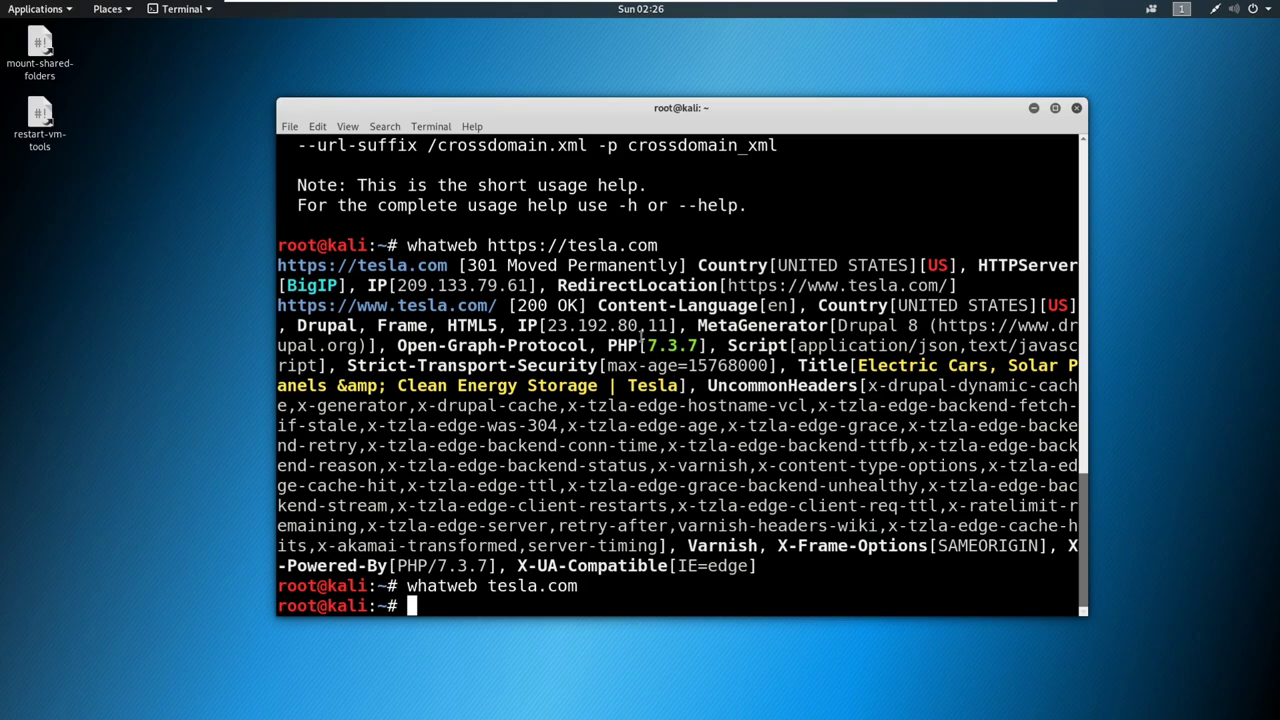
pyautogui.hotkey('alt', 'Tab')
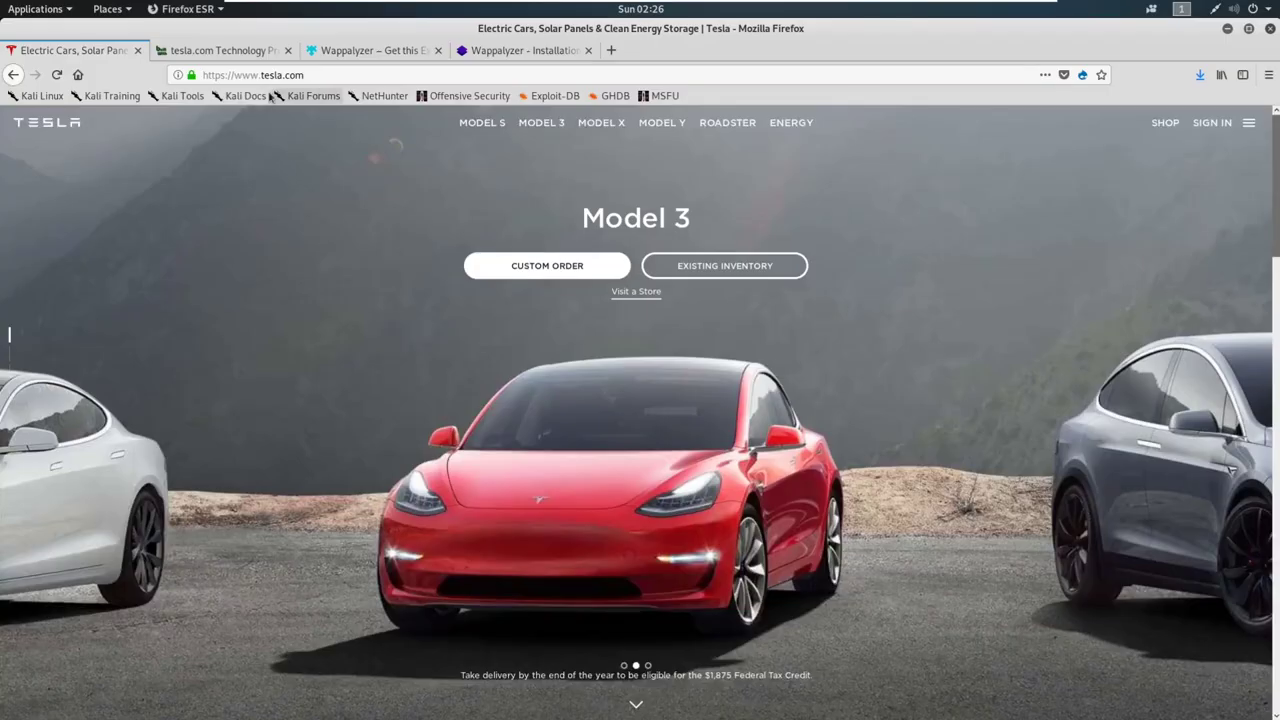
pyautogui.click(1083, 75)
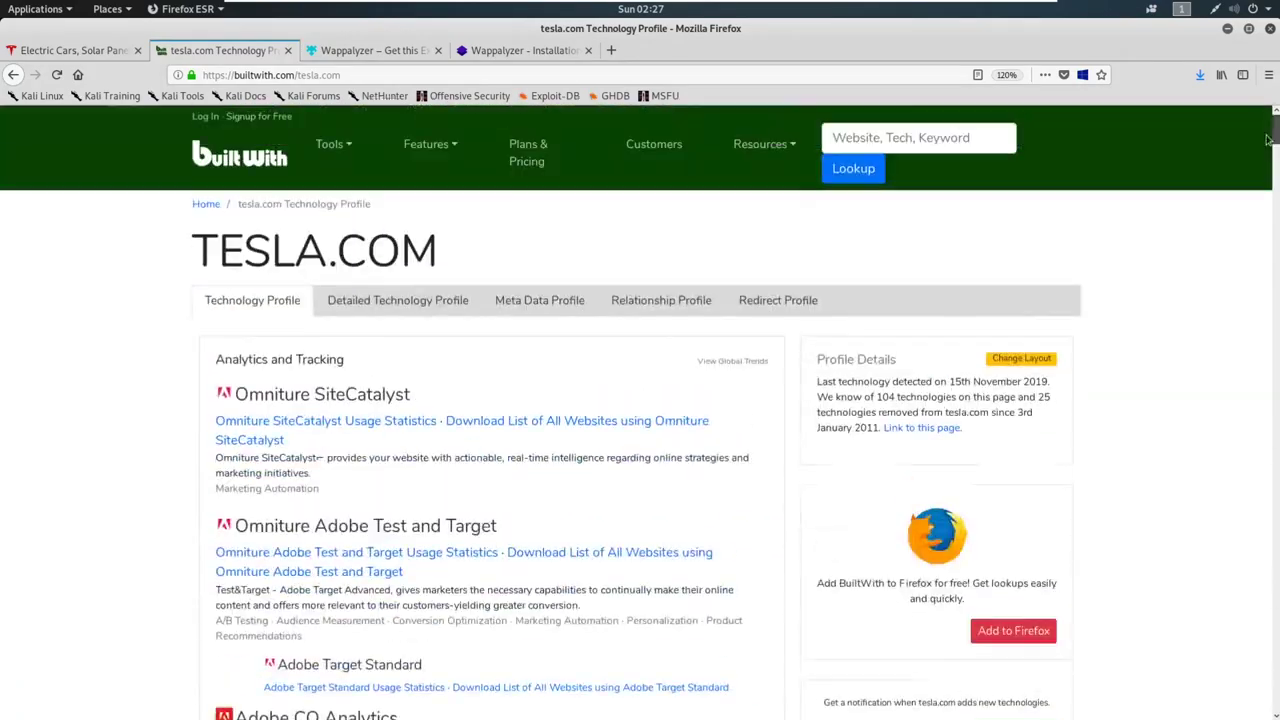
pyautogui.click(1269, 74)
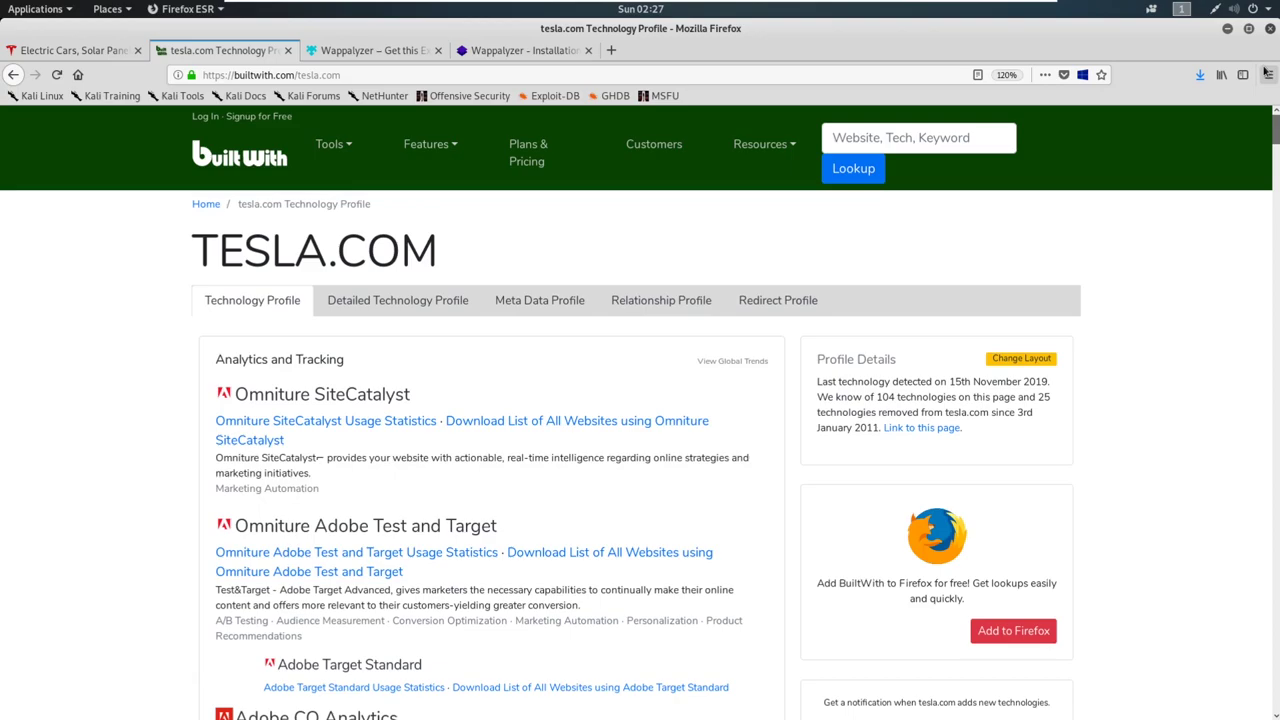